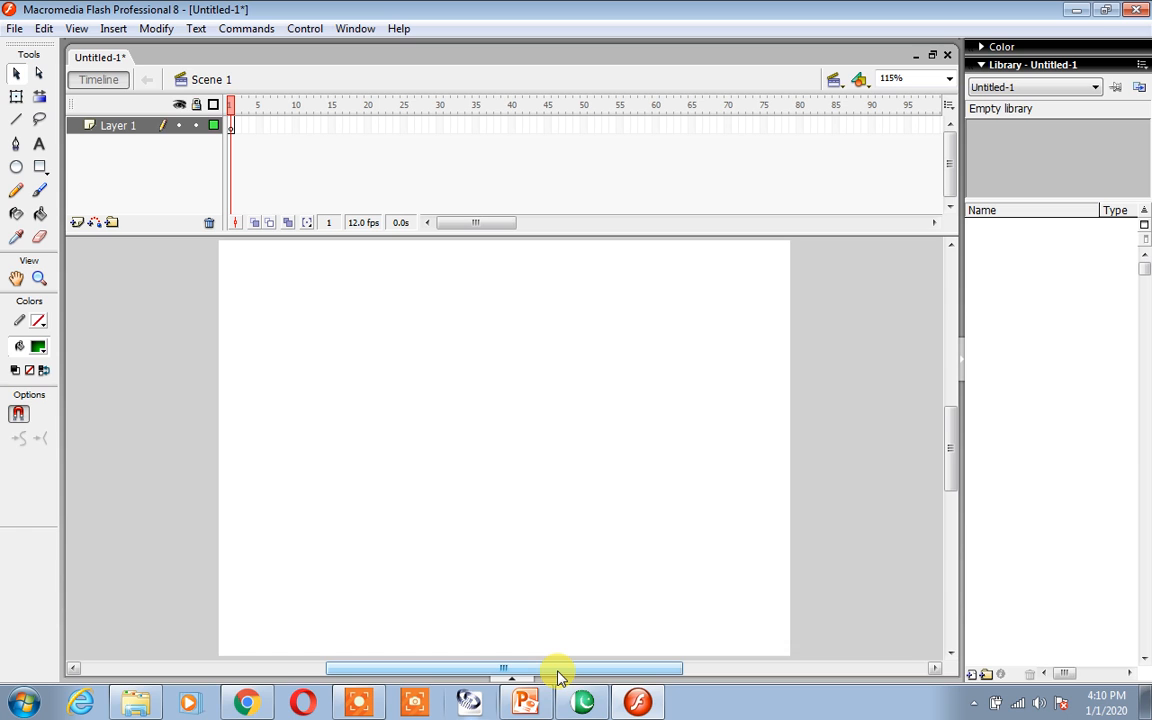
# Create a new empty symbol of type Button named abc.
pyautogui.click(117, 30)
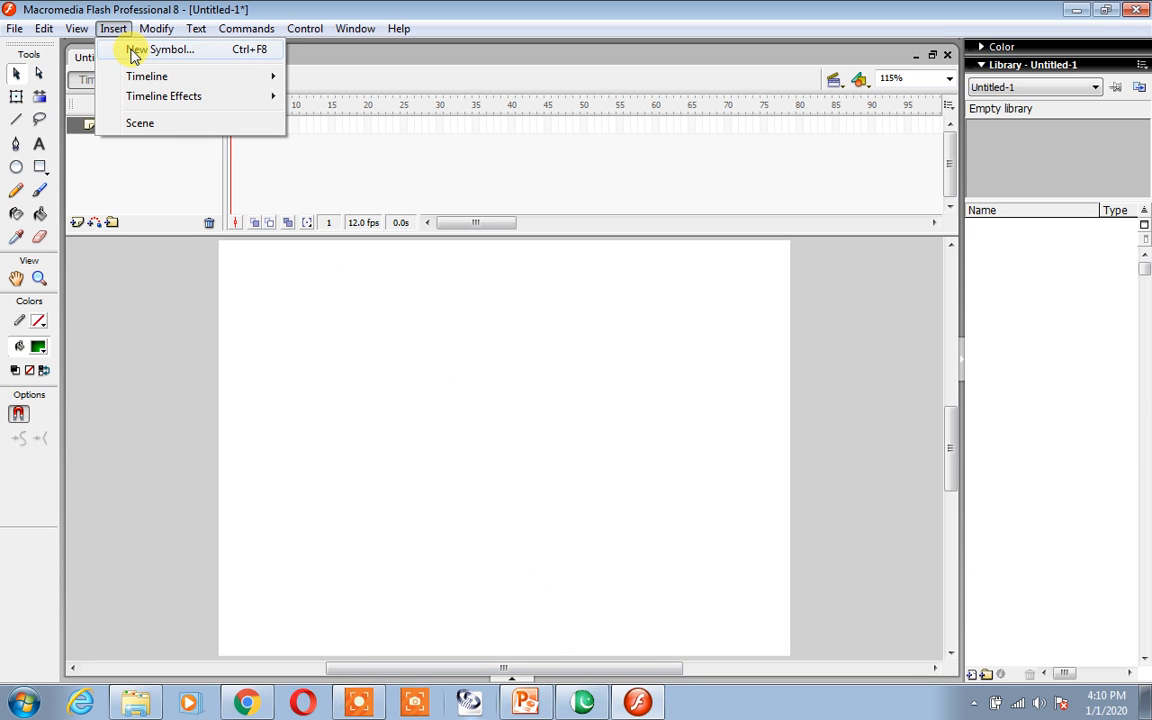
pyautogui.moveTo(244, 10)
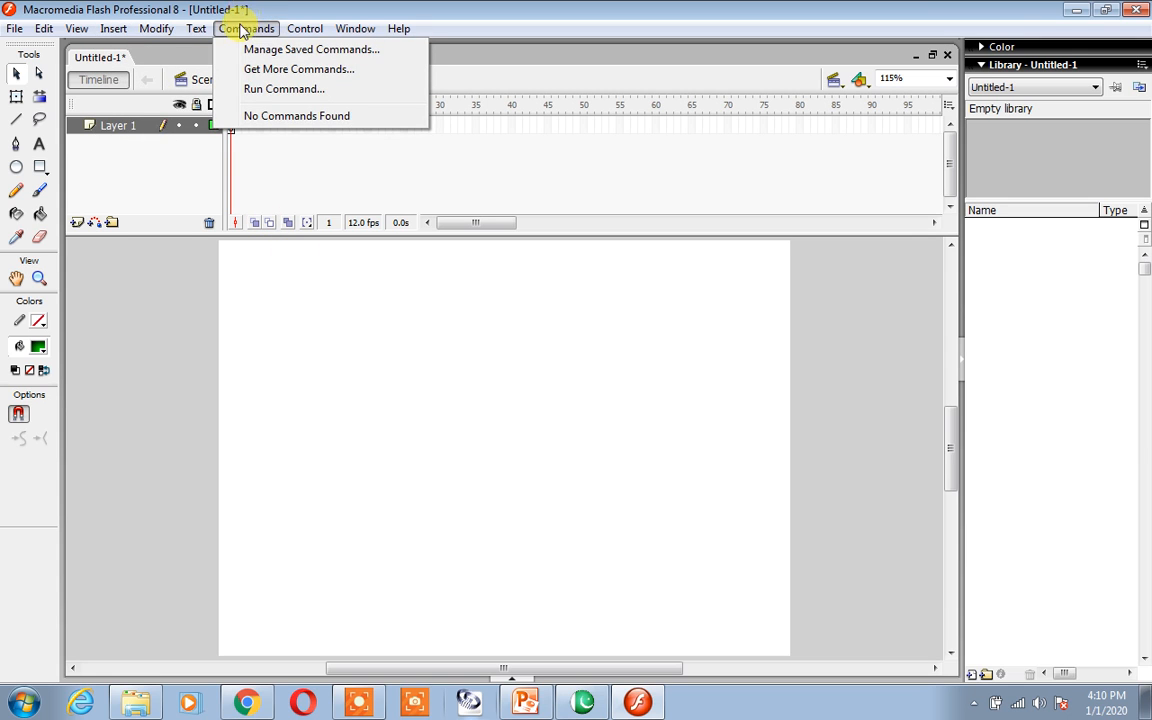
pyautogui.click(372, 391)
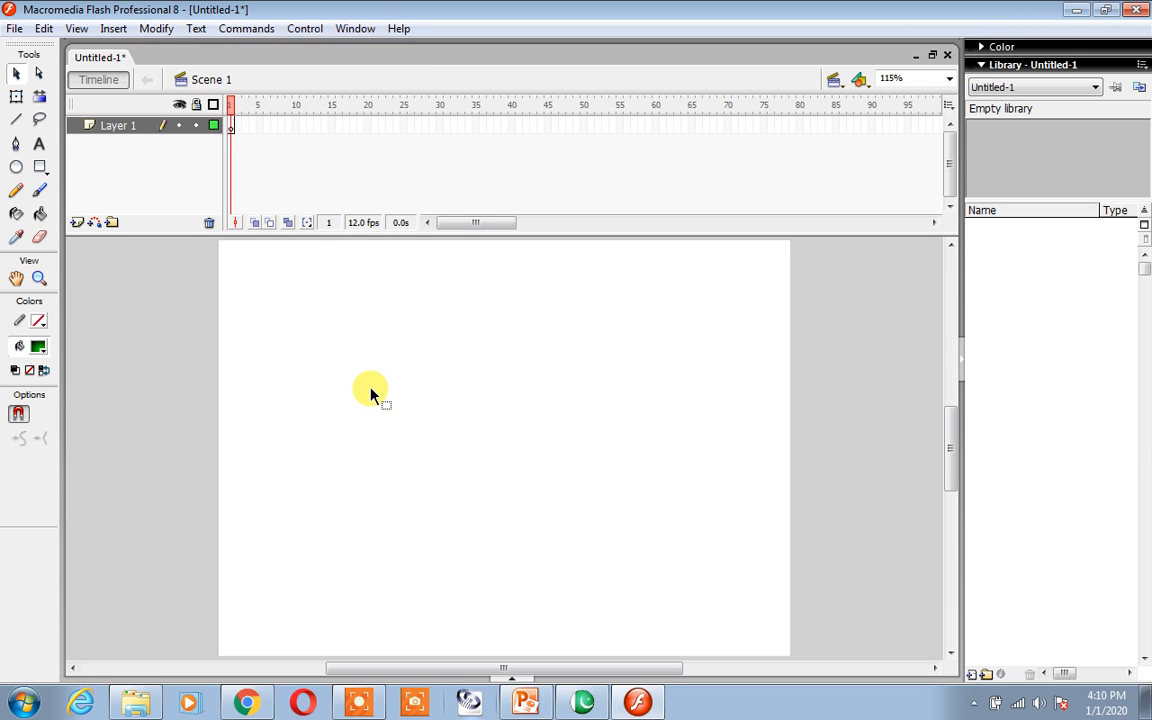
pyautogui.hotkey('ctrl', 'F8')
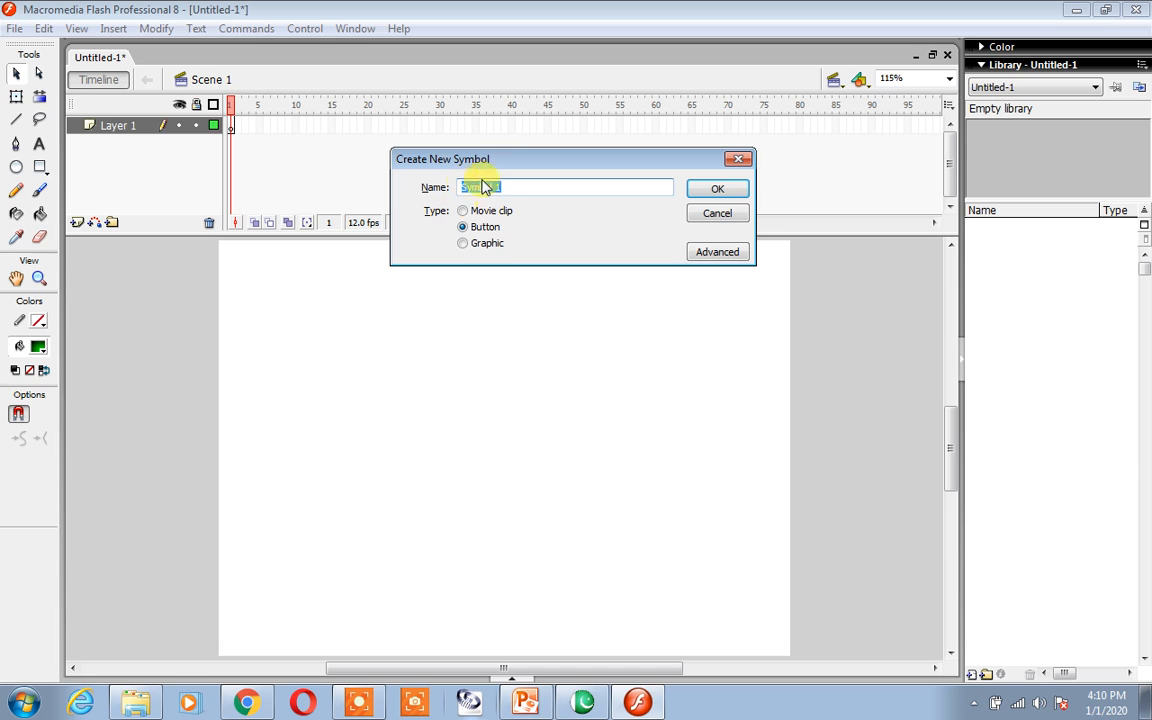
pyautogui.moveTo(511, 187); pyautogui.dragTo(425, 197)
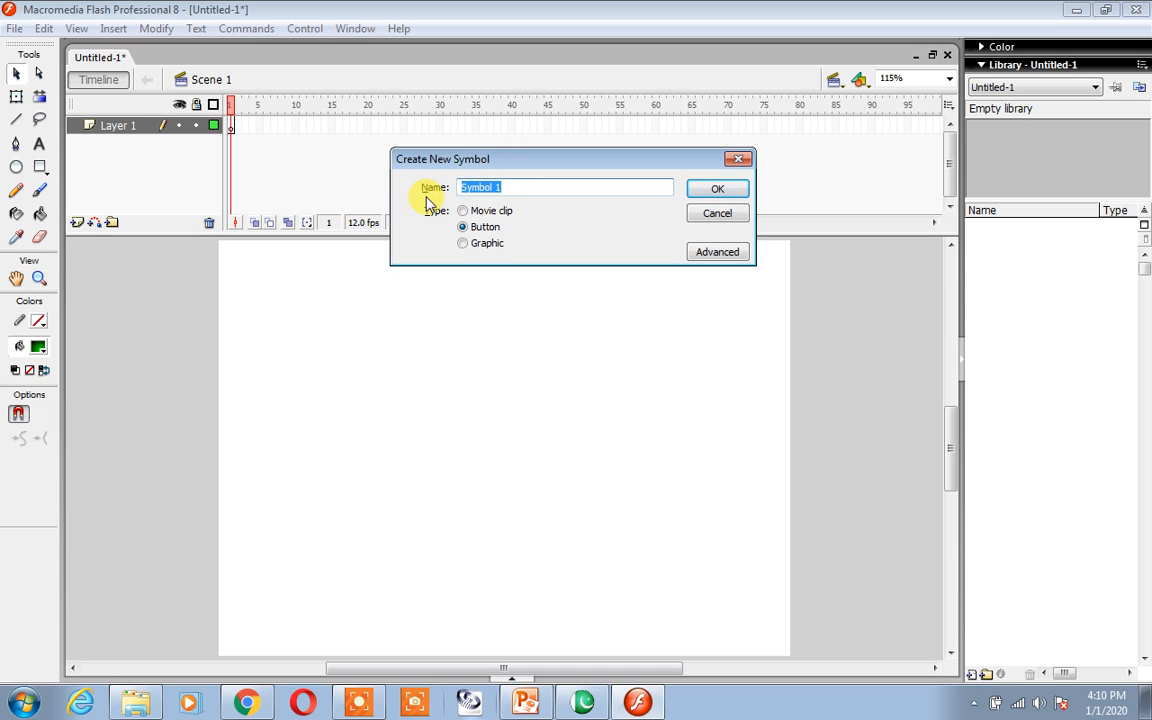
pyautogui.write('abc')
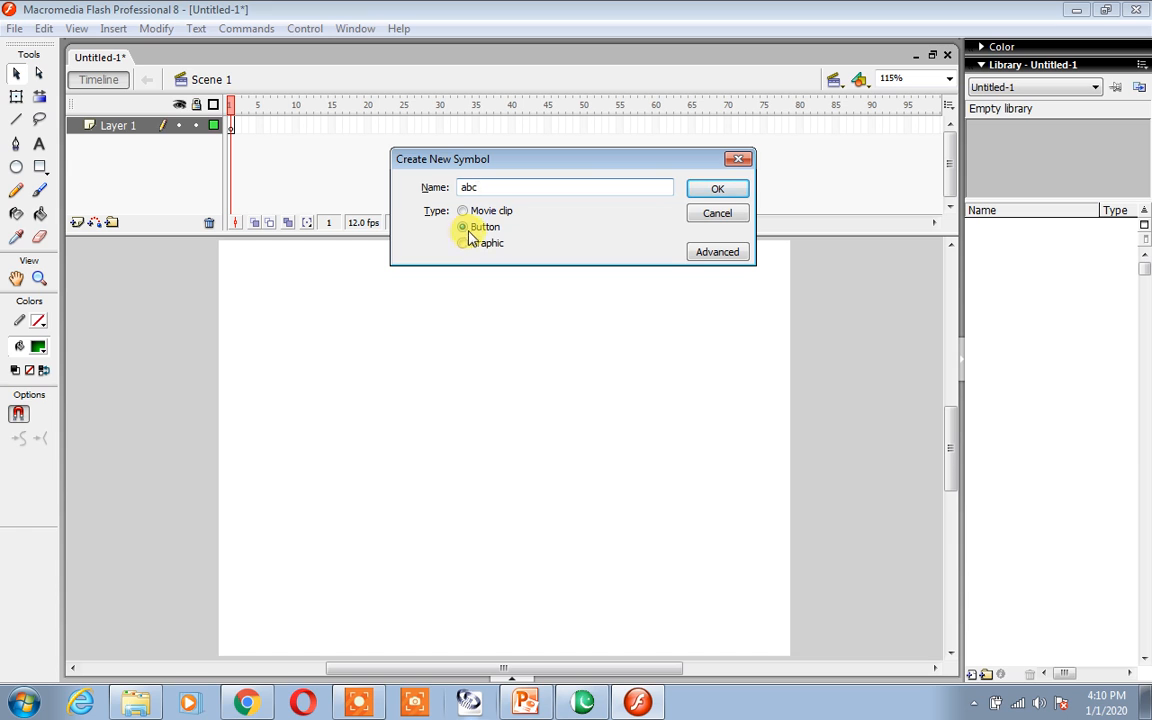
pyautogui.click(712, 191)
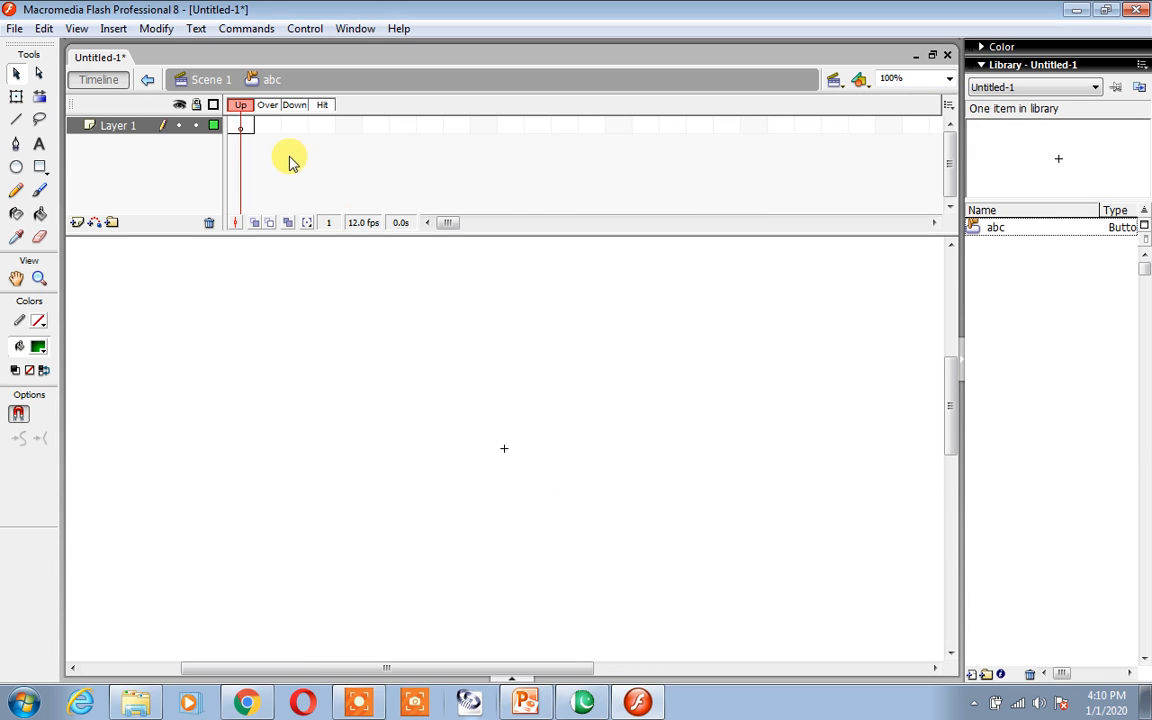
# Look over the button's state frames, return to Scene 1 and delete the abc symbol from the library.
pyautogui.click(244, 127)
pyautogui.click(299, 127)
pyautogui.click(330, 126)
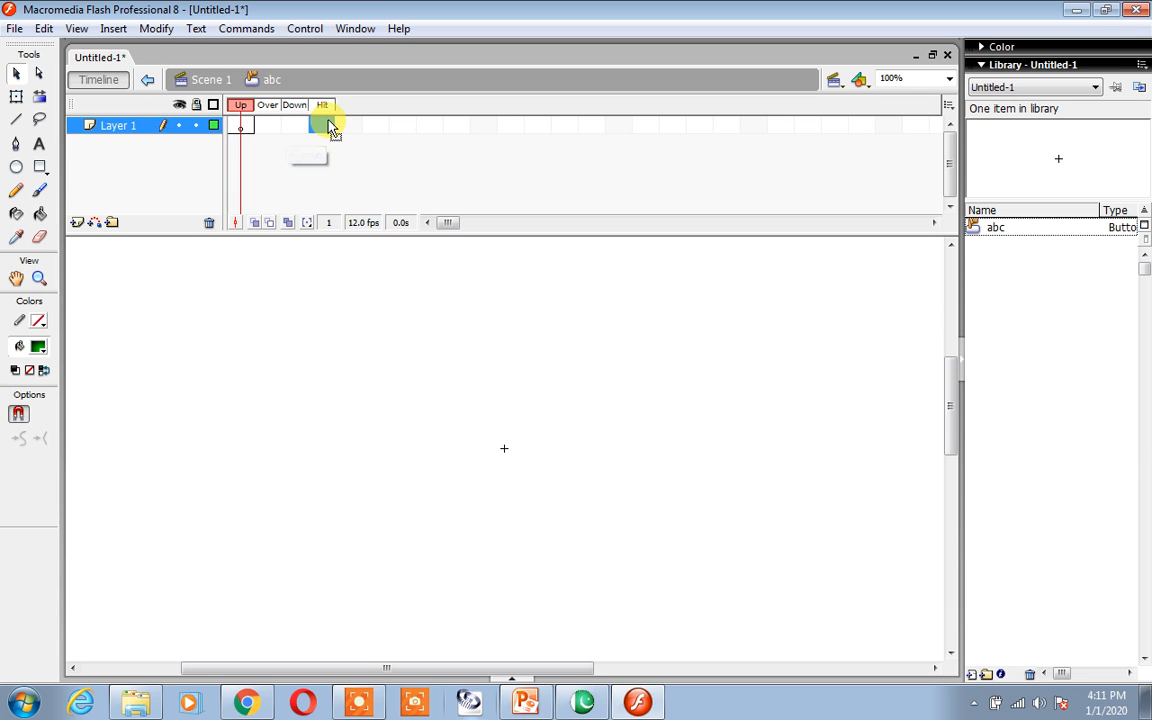
pyautogui.click(207, 82)
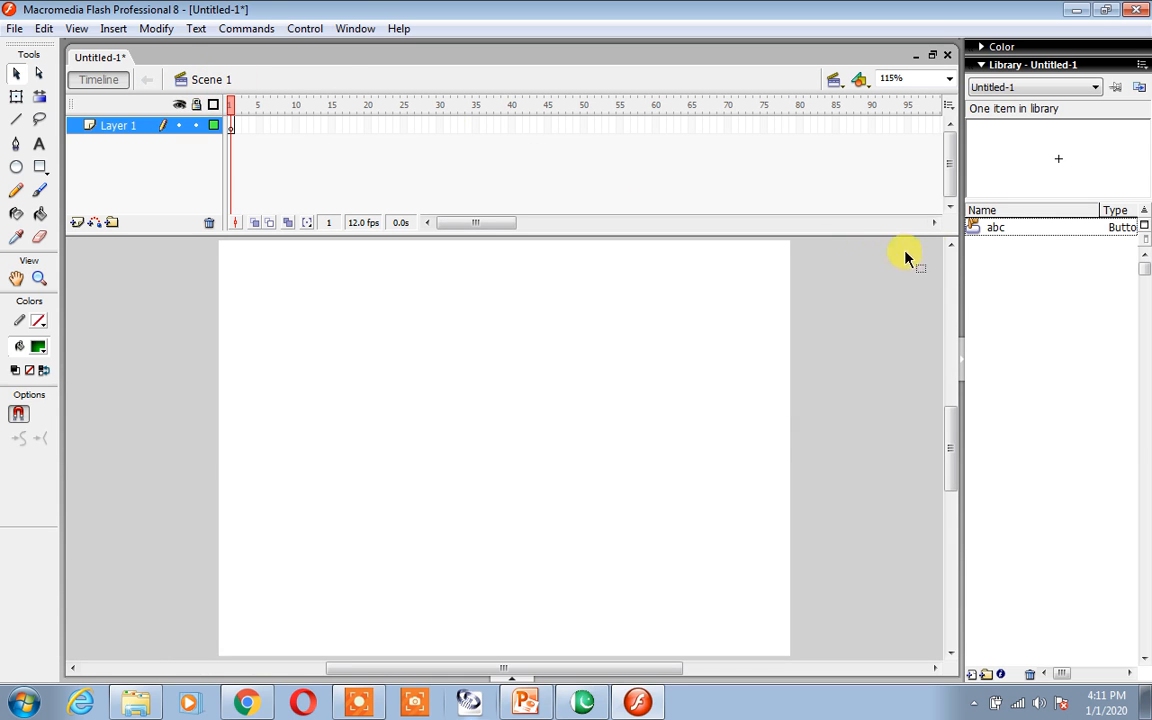
pyautogui.click(972, 229)
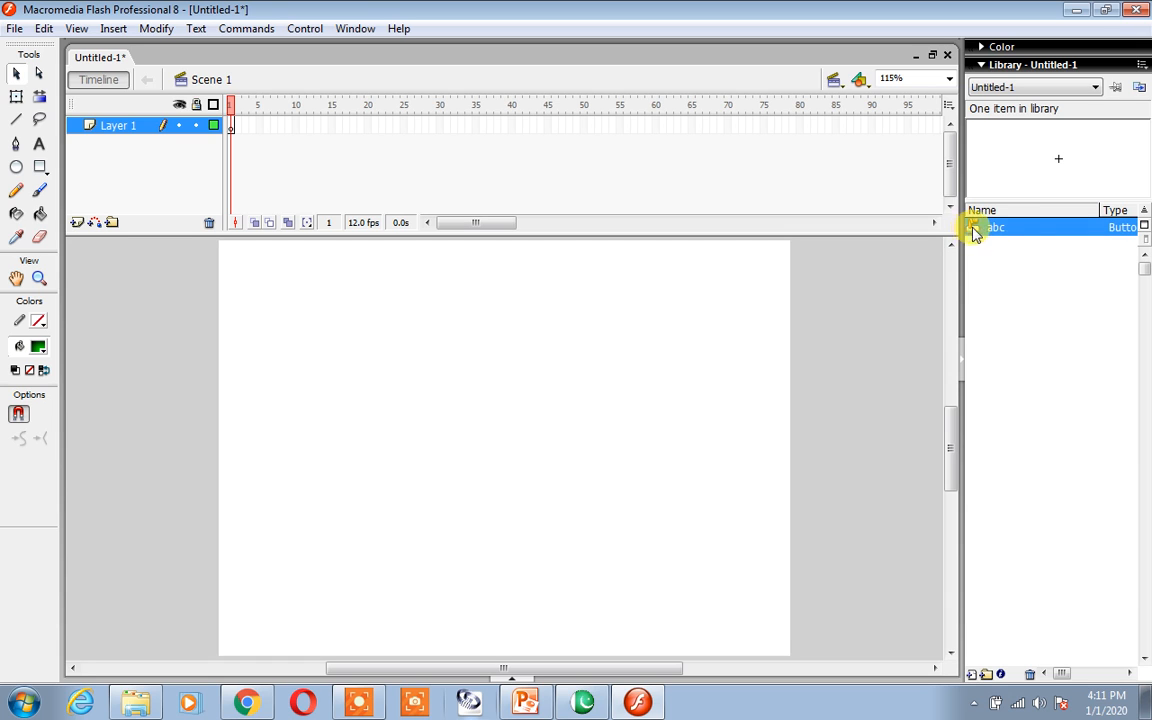
pyautogui.press('Delete')
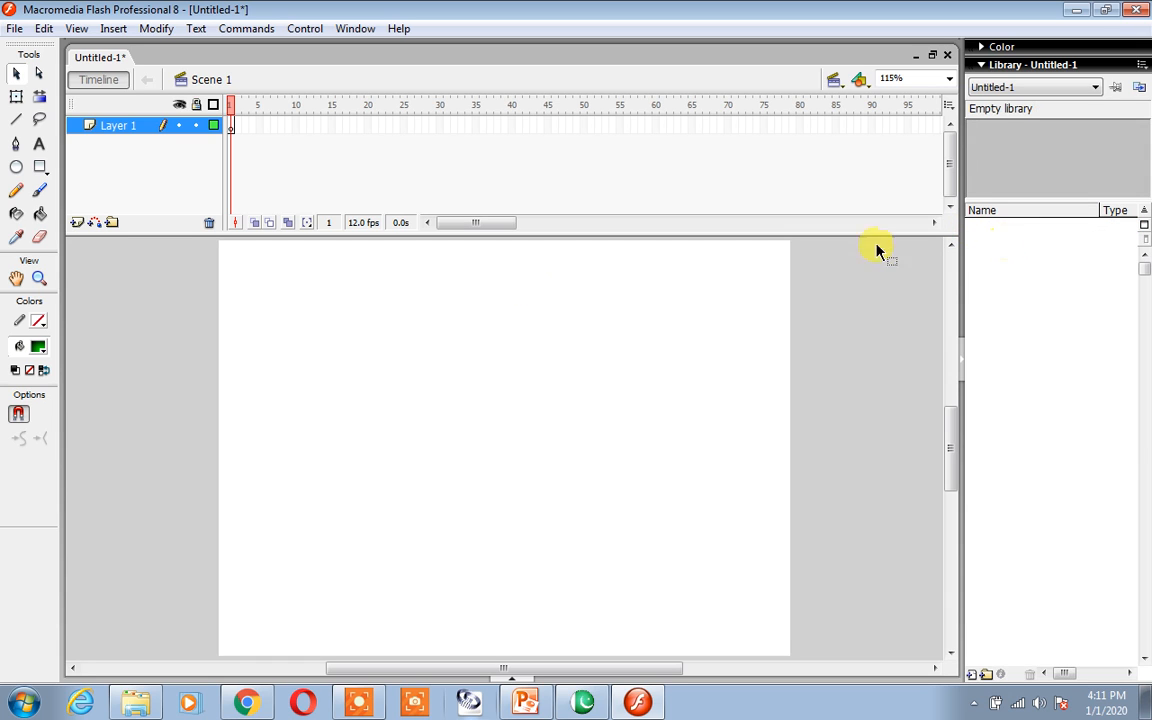
# Draw a large oval with the green radial gradient fill and no outline near the middle of the stage.
pyautogui.click(18, 170)
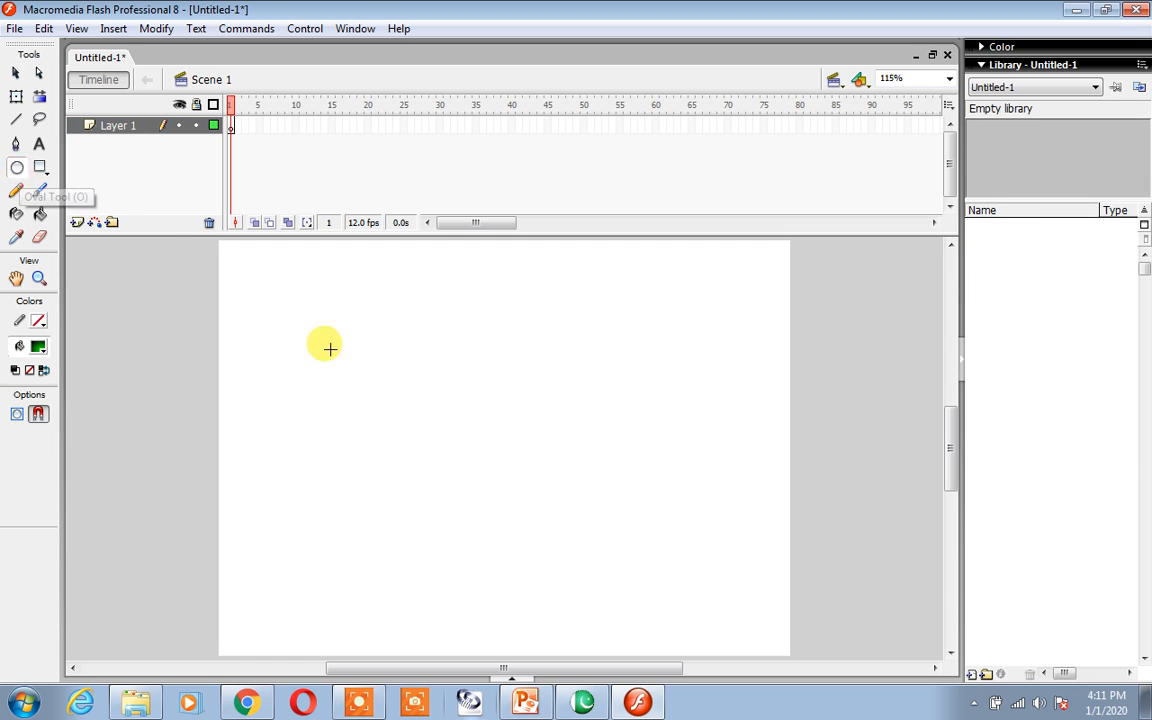
pyautogui.moveTo(376, 349); pyautogui.dragTo(587, 541)
pyautogui.click(16, 75)
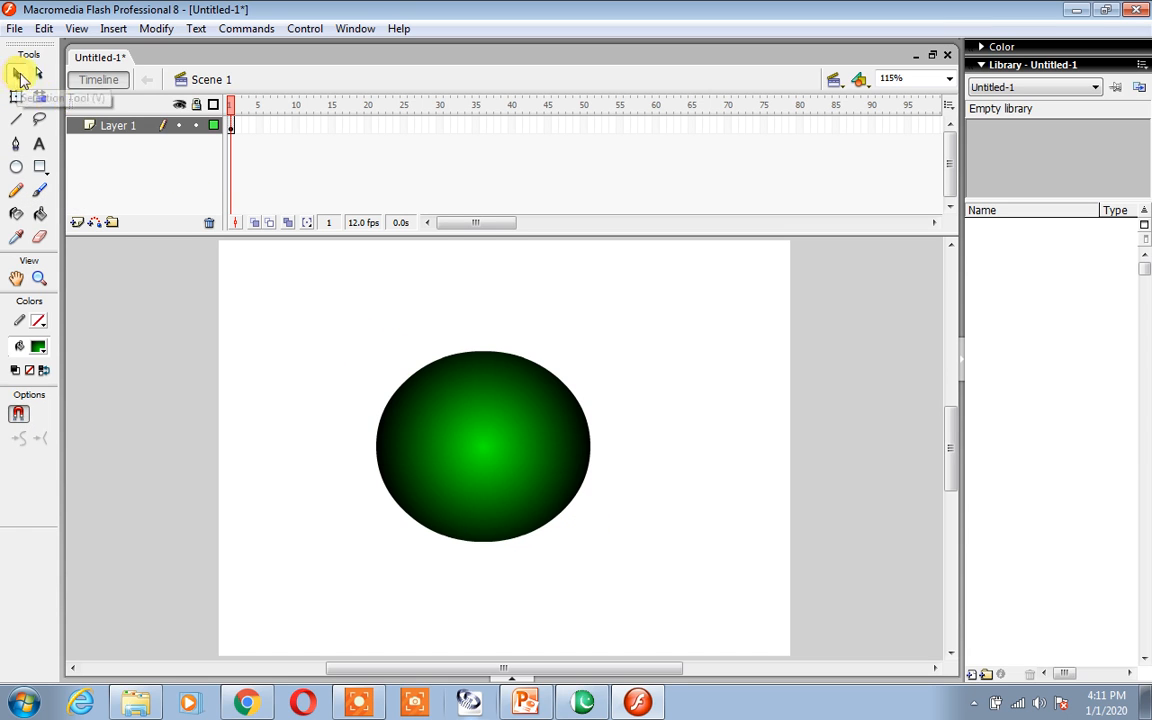
# Convert the green oval on the stage to a Button symbol named abc.
pyautogui.click(443, 430)
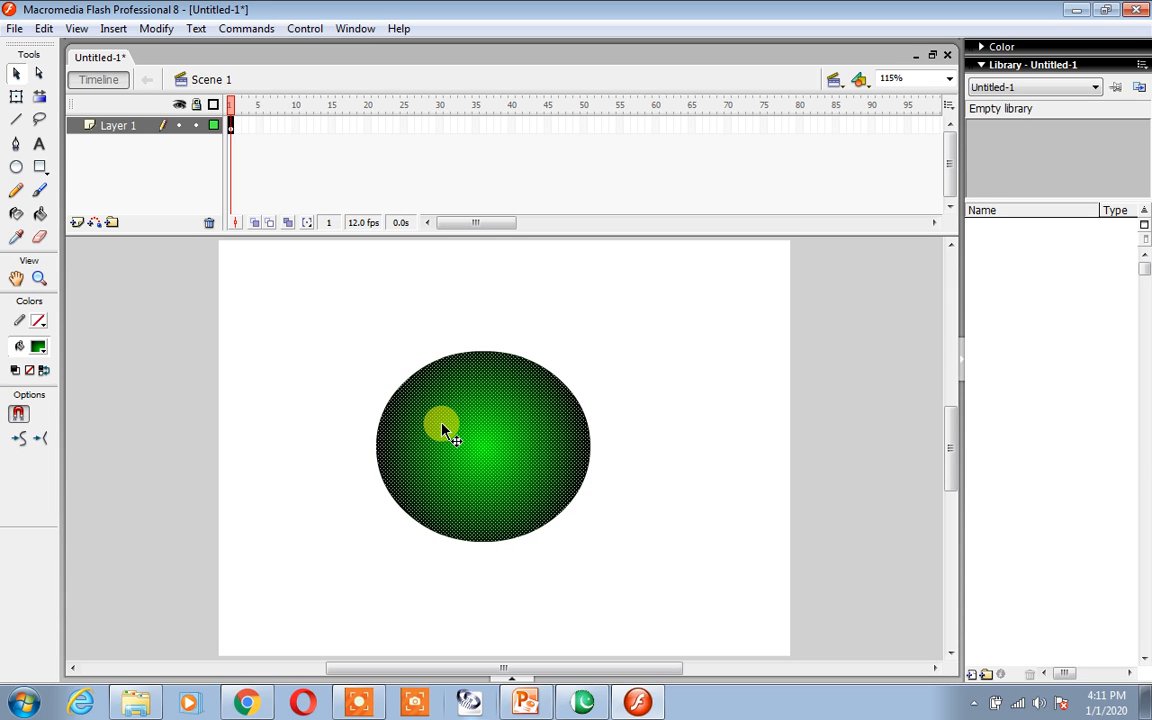
pyautogui.click(110, 29)
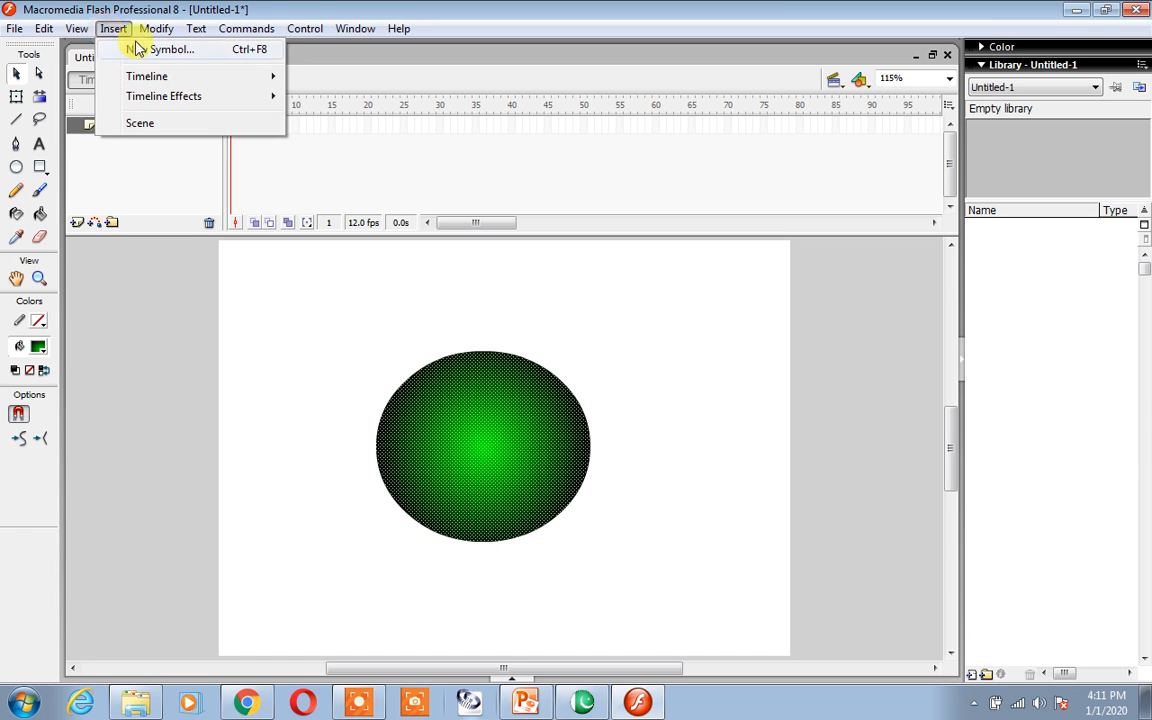
pyautogui.click(578, 382)
pyautogui.click(520, 428)
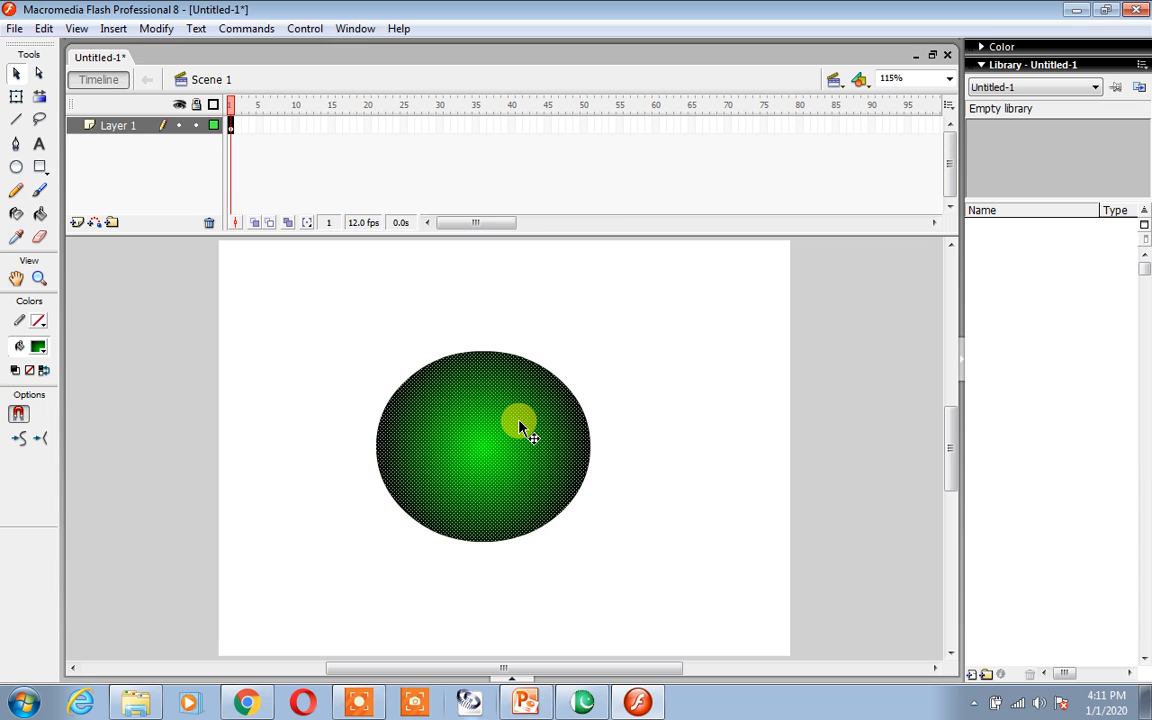
pyautogui.press('F8')
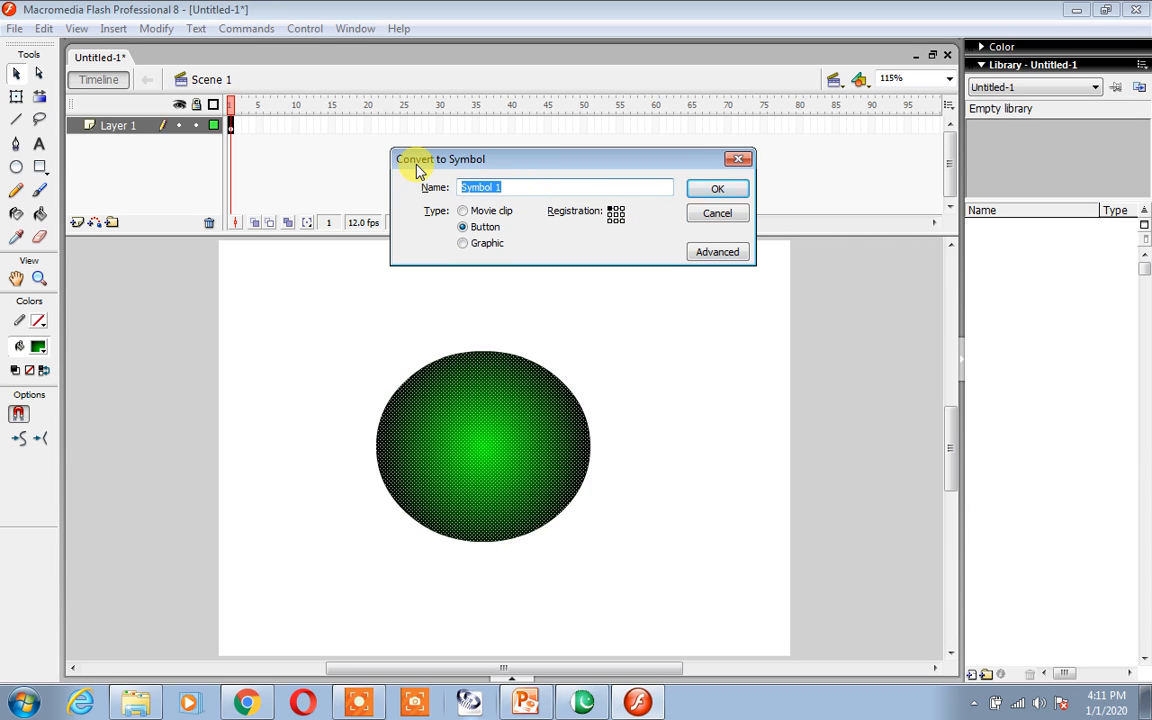
pyautogui.write('abc')
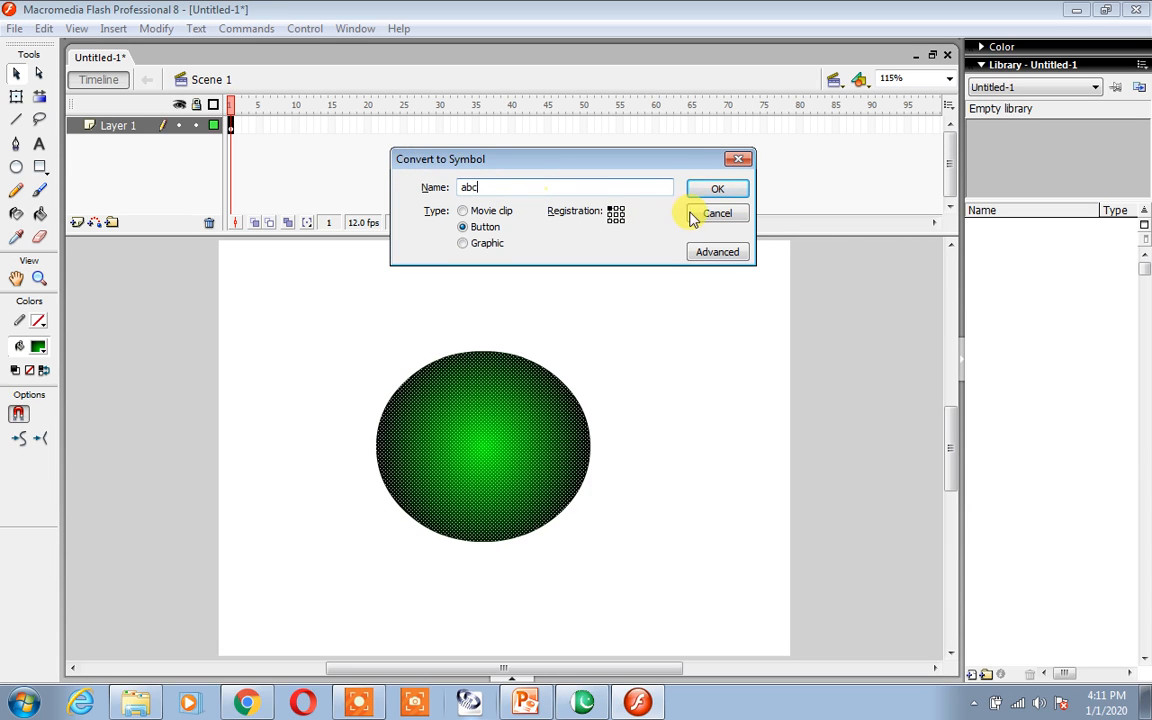
pyautogui.click(716, 188)
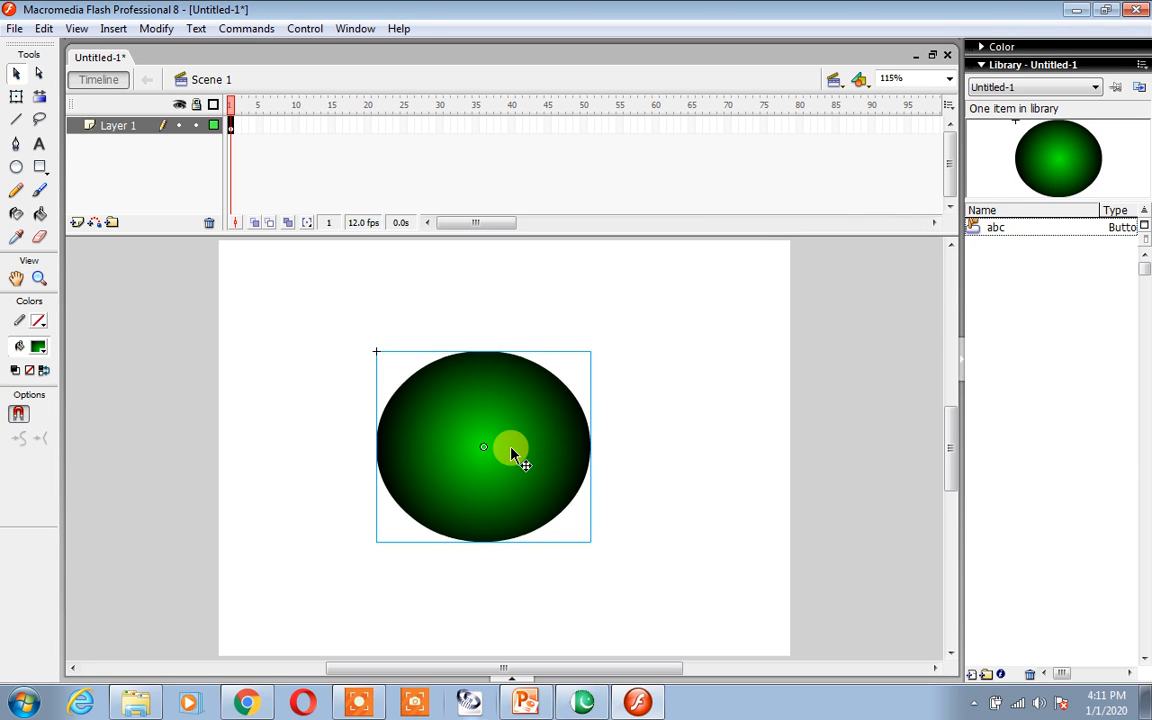
# Test the movie to preview the green button, and close the preview.
pyautogui.hotkey('ctrl', 'Return')
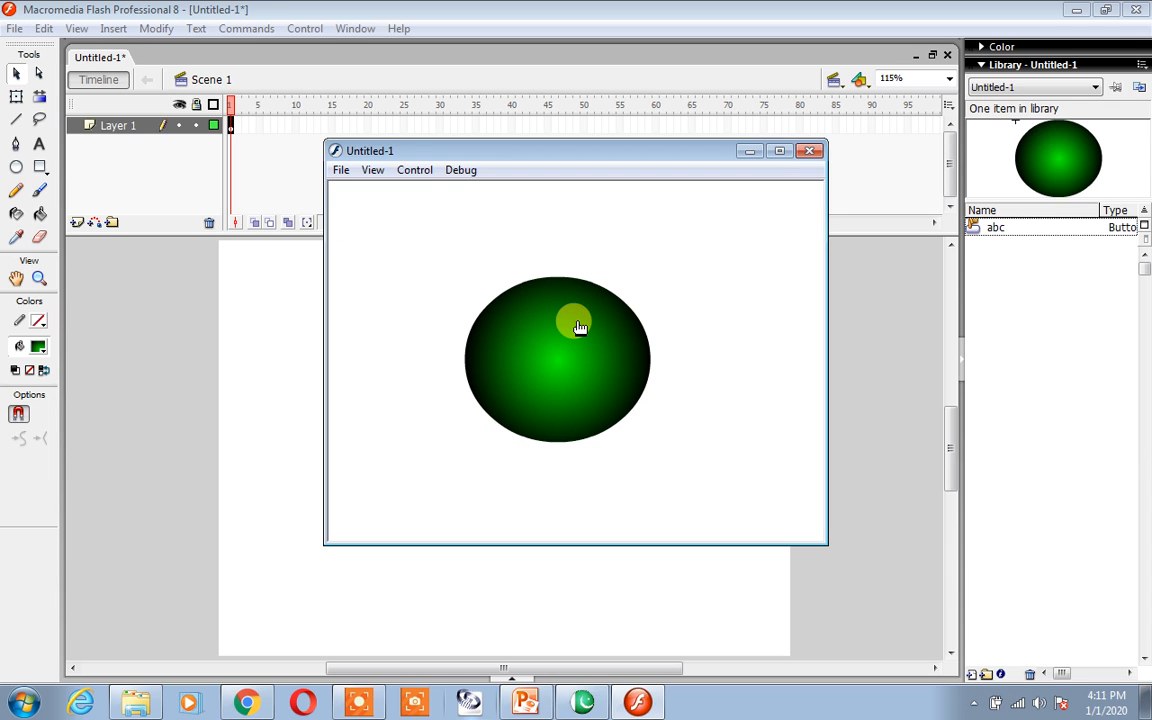
pyautogui.click(812, 152)
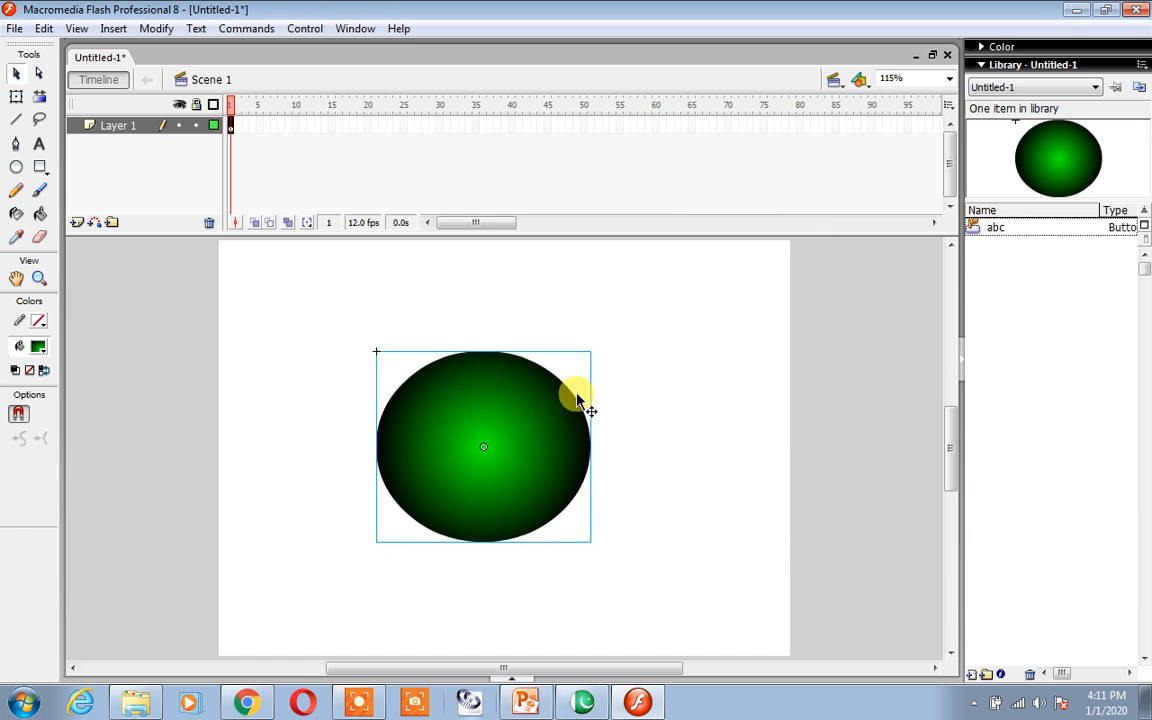
# Open the abc button for editing and add an Over keyframe with the oval filled with the red radial gradient.
pyautogui.doubleClick(535, 421)
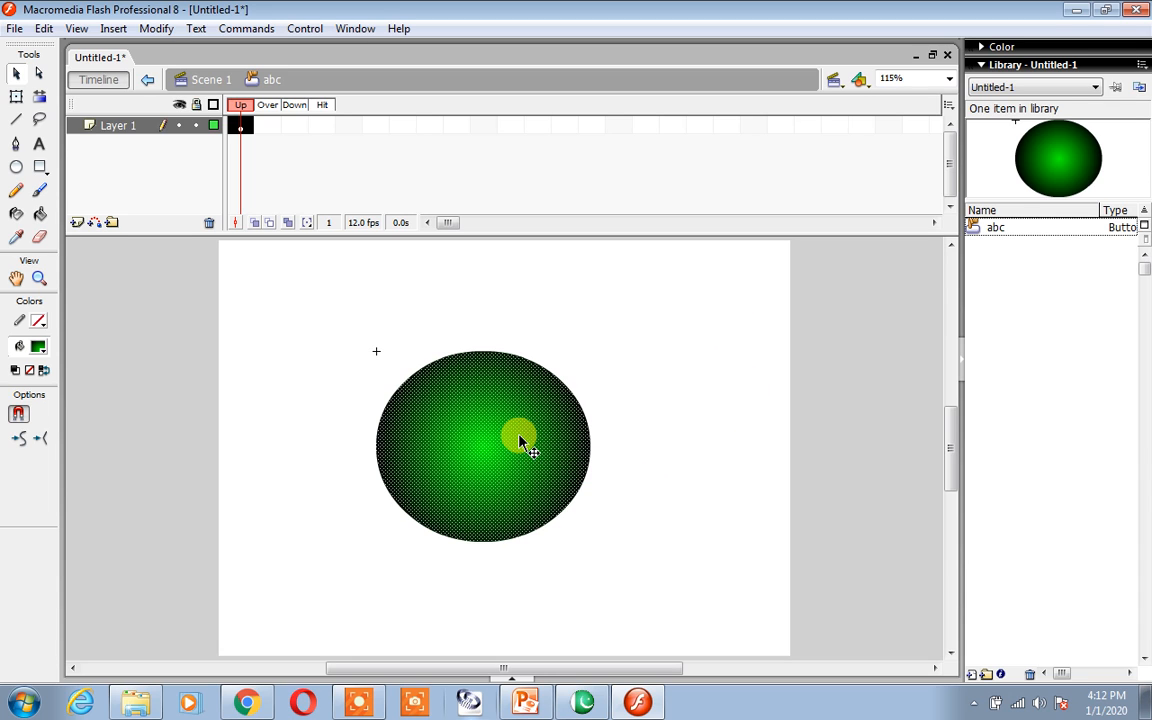
pyautogui.click(273, 128)
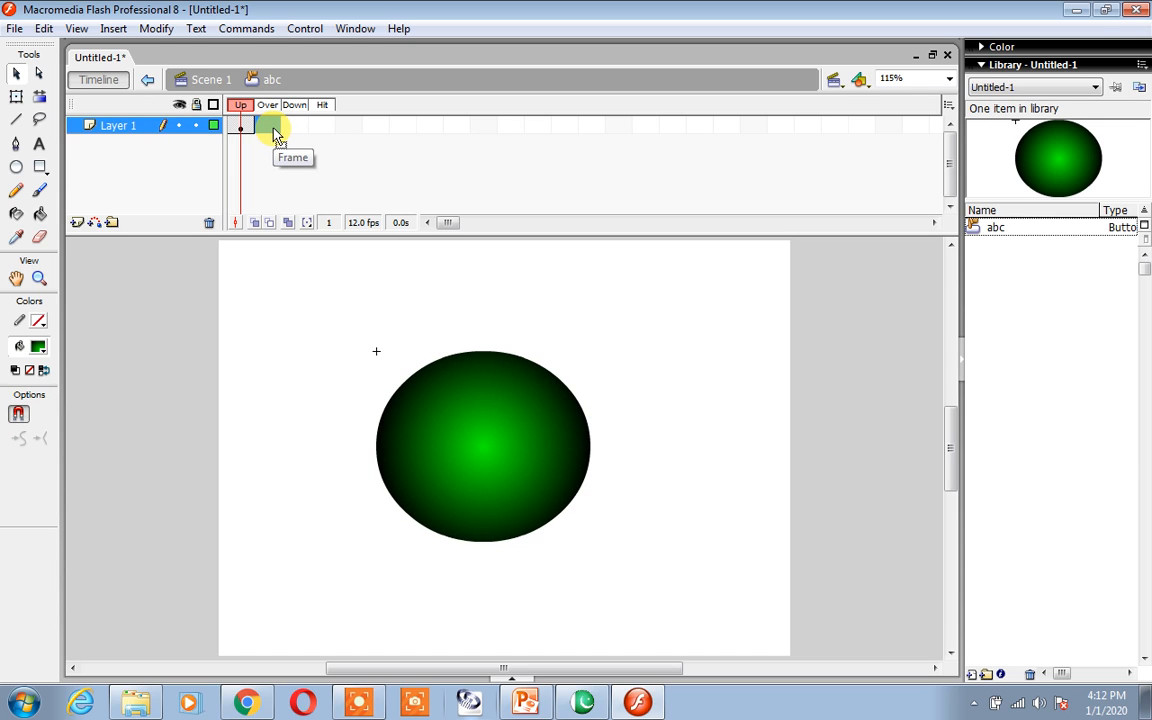
pyautogui.press('F6')
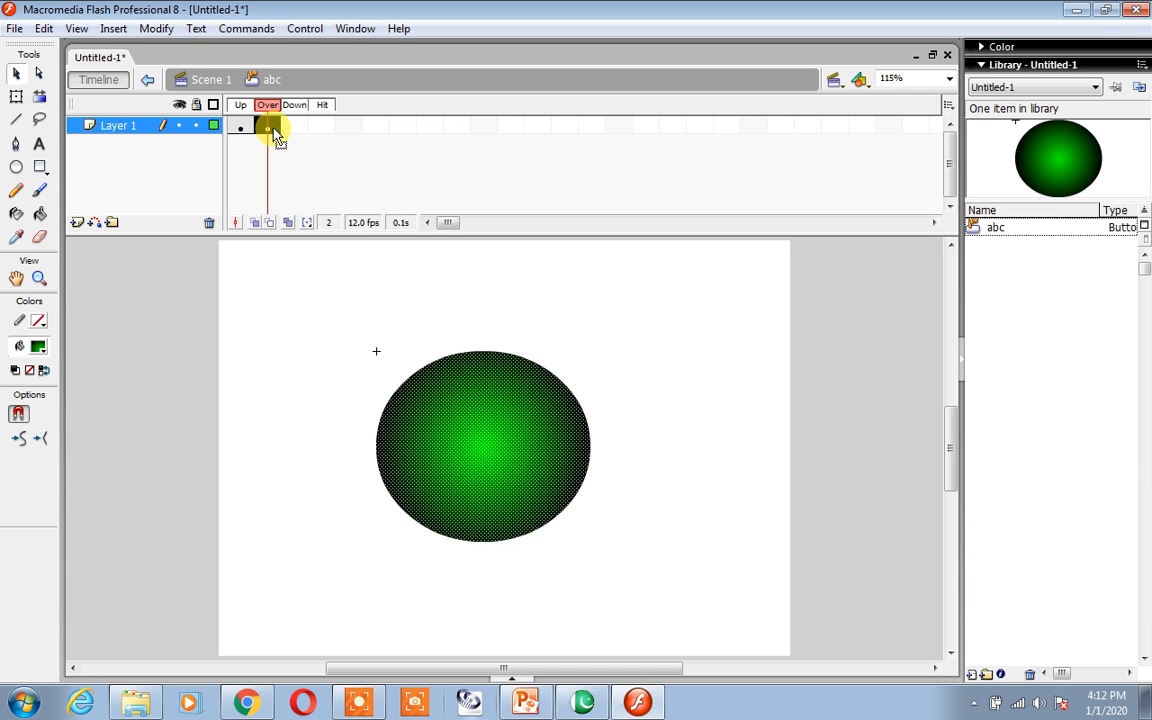
pyautogui.click(40, 347)
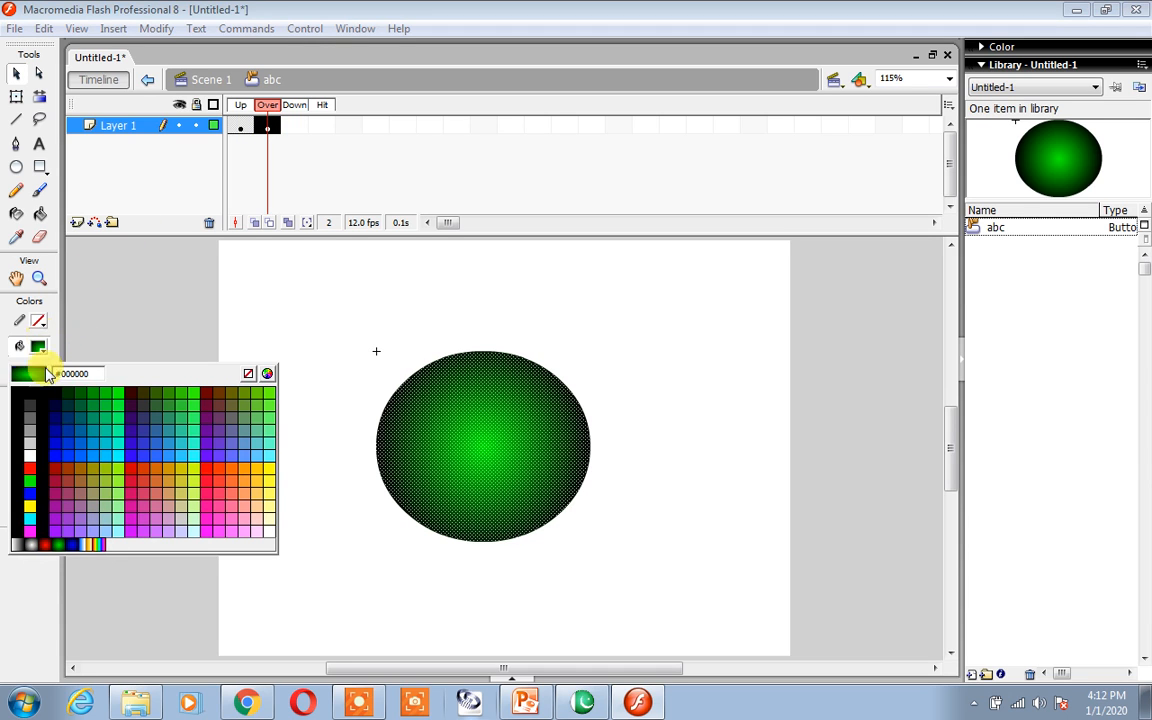
pyautogui.click(45, 545)
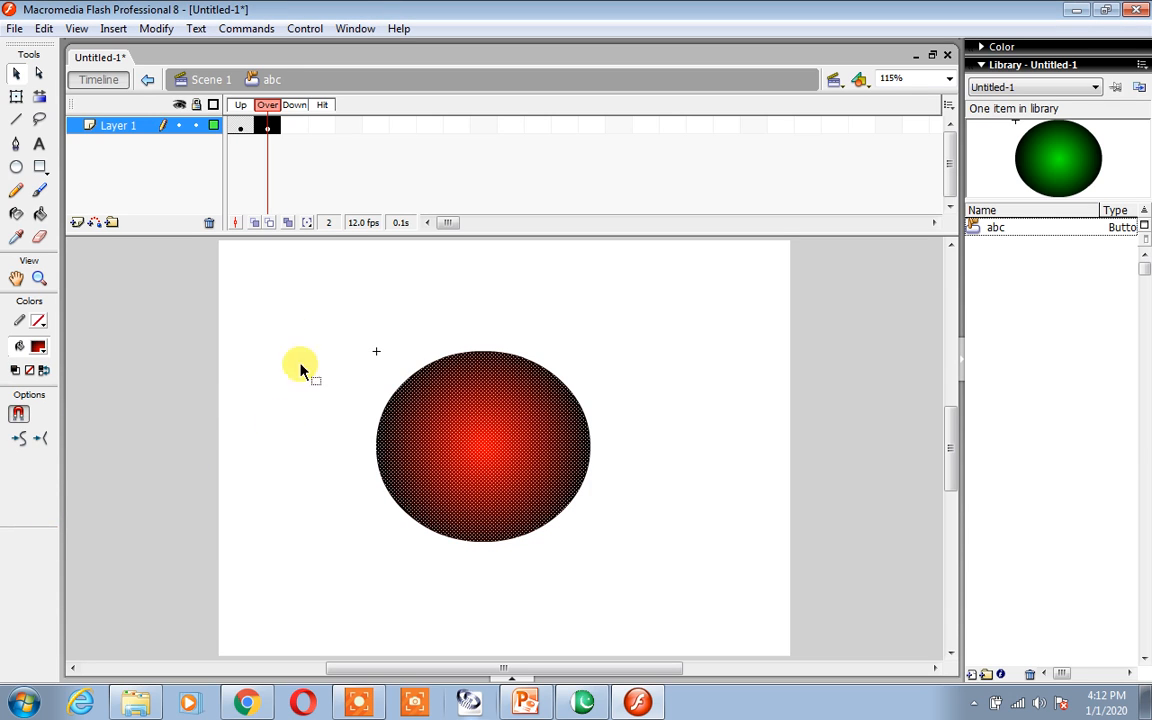
# Add a Down keyframe with the oval filled with the white-to-black radial gradient, and add a keyframe for the Hit state.
pyautogui.press('F6')
pyautogui.press('F6')
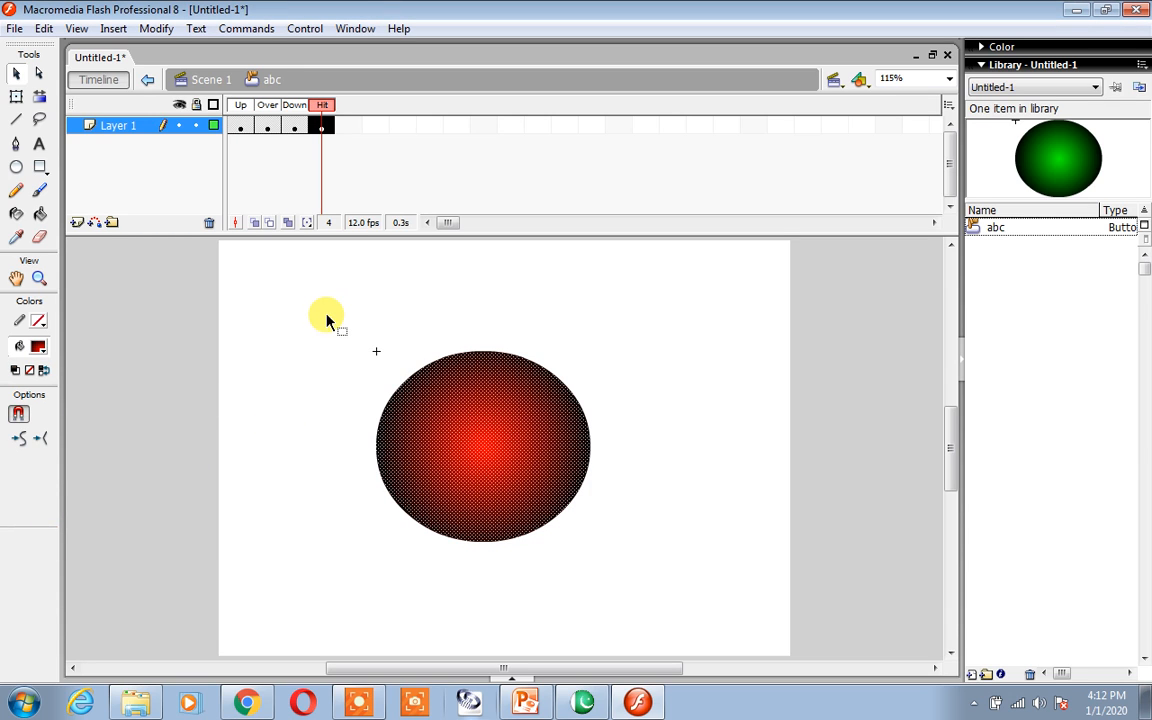
pyautogui.hotkey('ctrl', 'z')
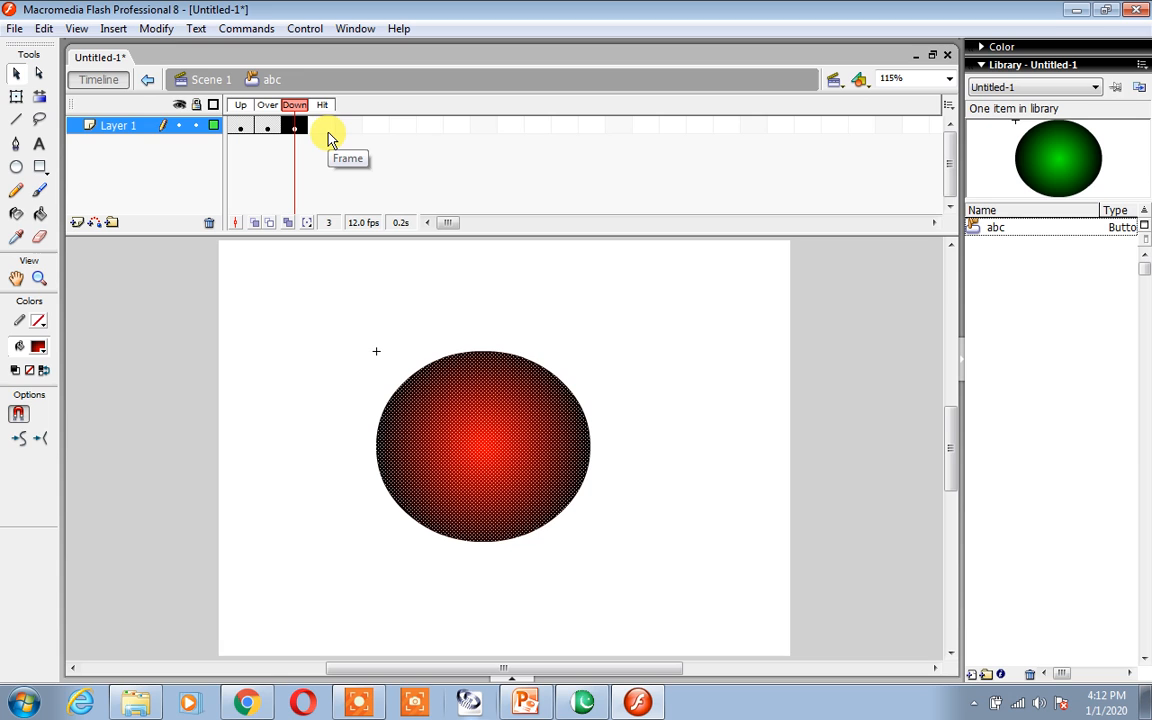
pyautogui.click(298, 128)
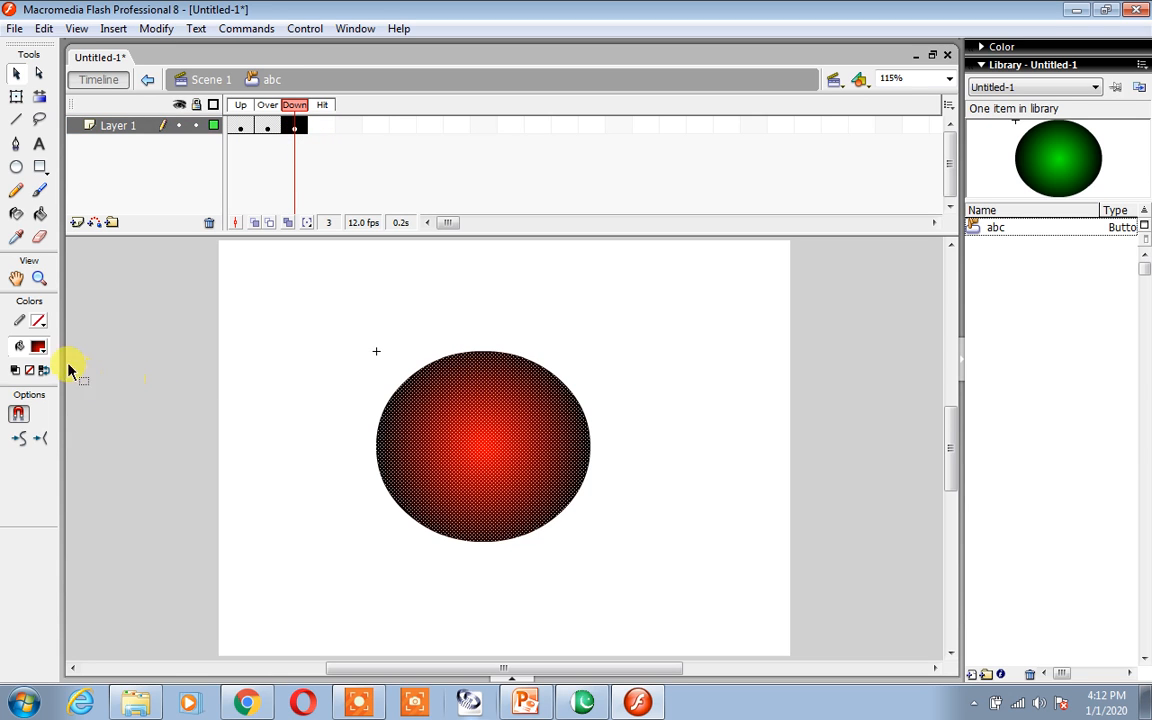
pyautogui.click(38, 347)
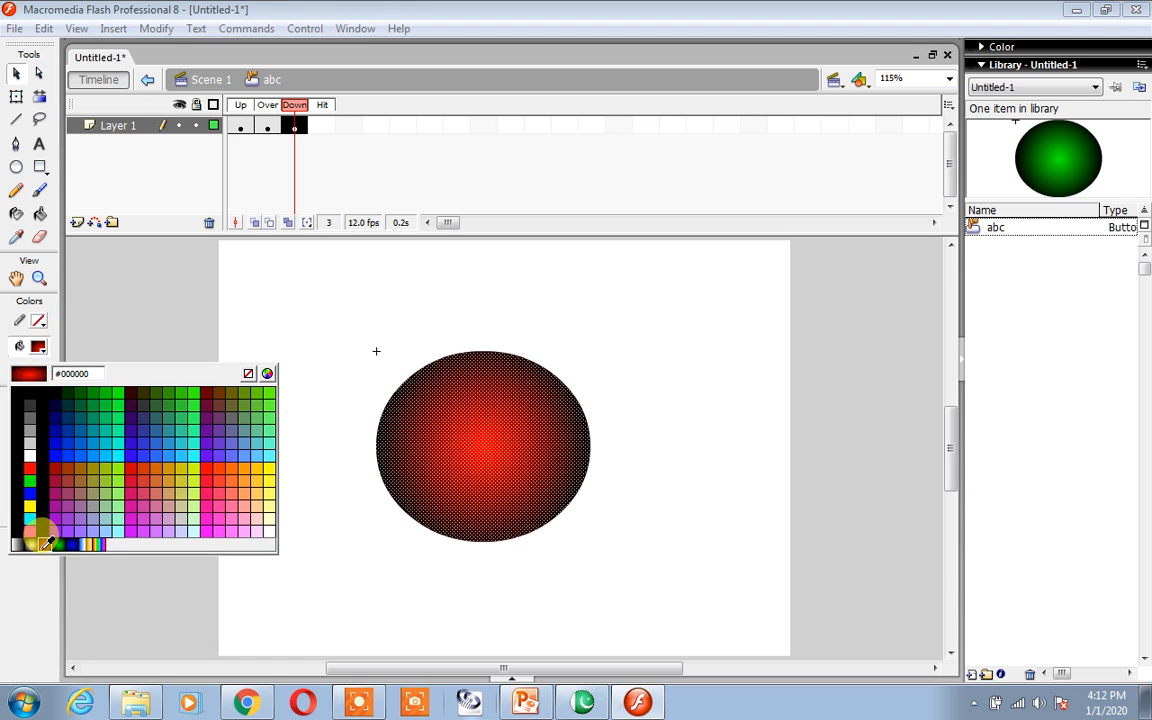
pyautogui.click(31, 544)
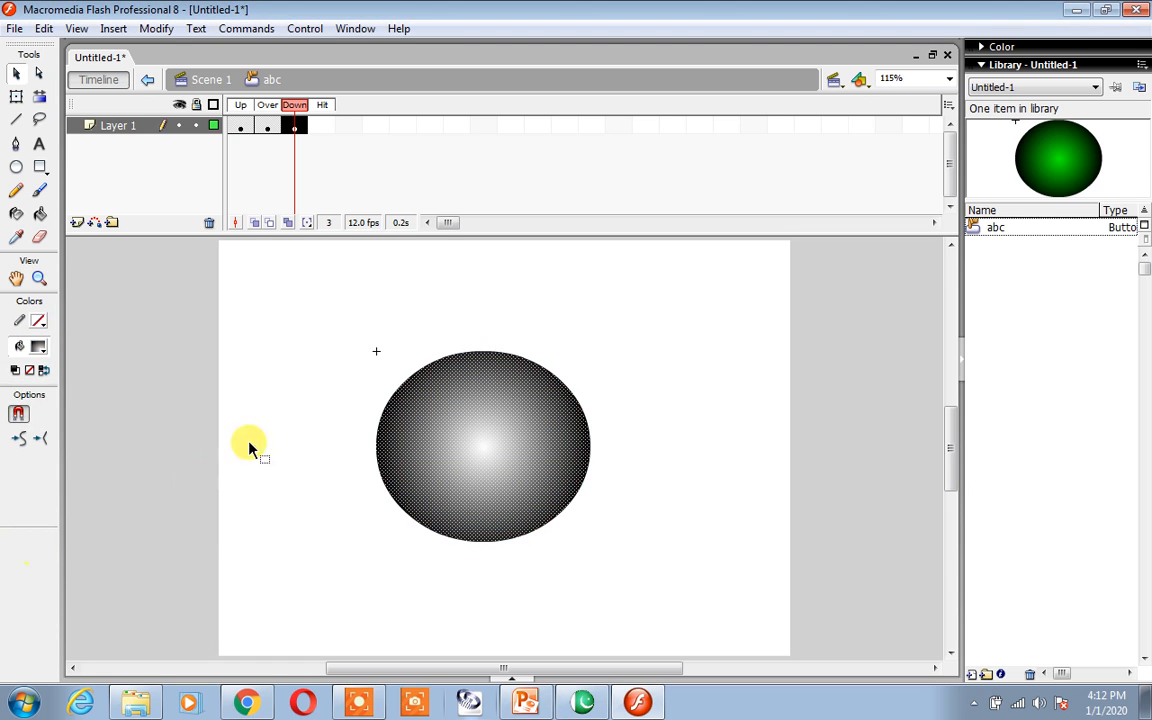
pyautogui.click(326, 130)
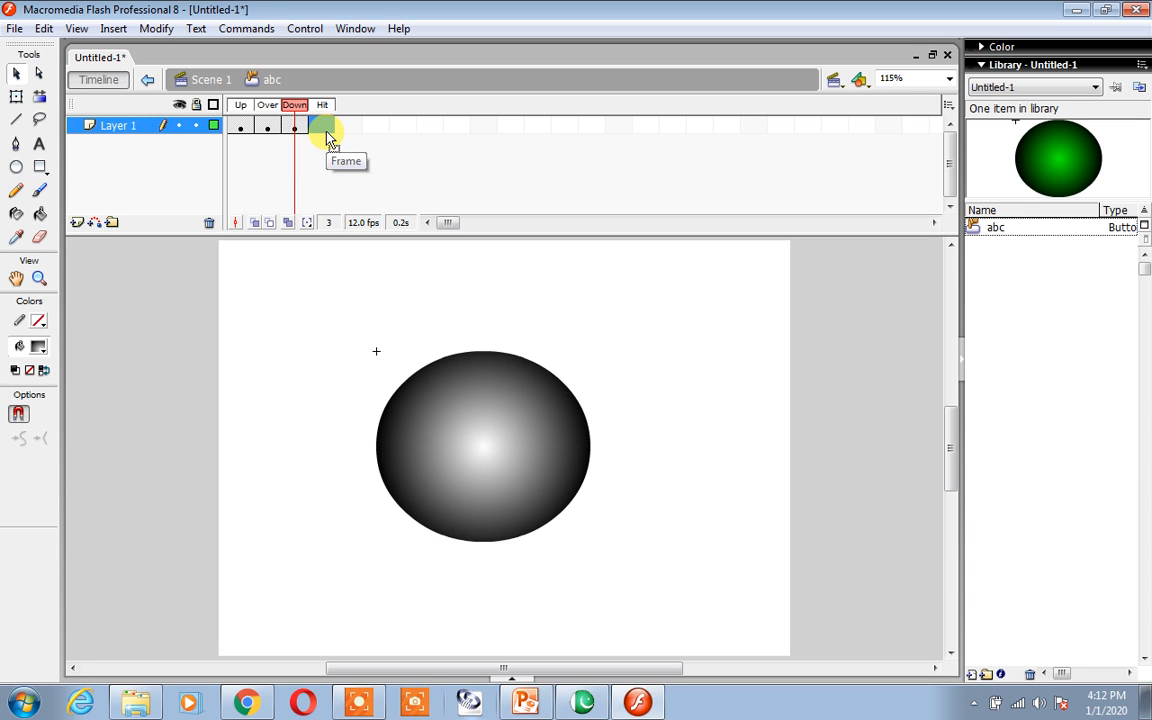
pyautogui.press('F6')
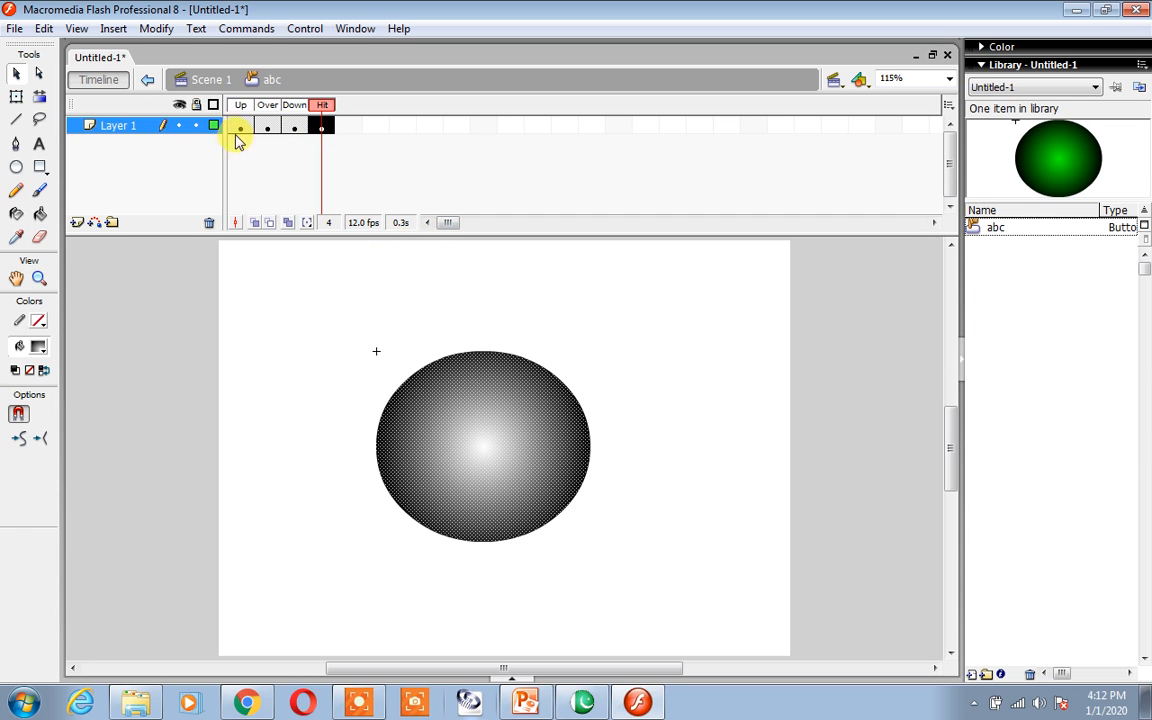
# Return to Scene 1, test the movie to try the button's Over and Down states, and close the preview.
pyautogui.click(206, 86)
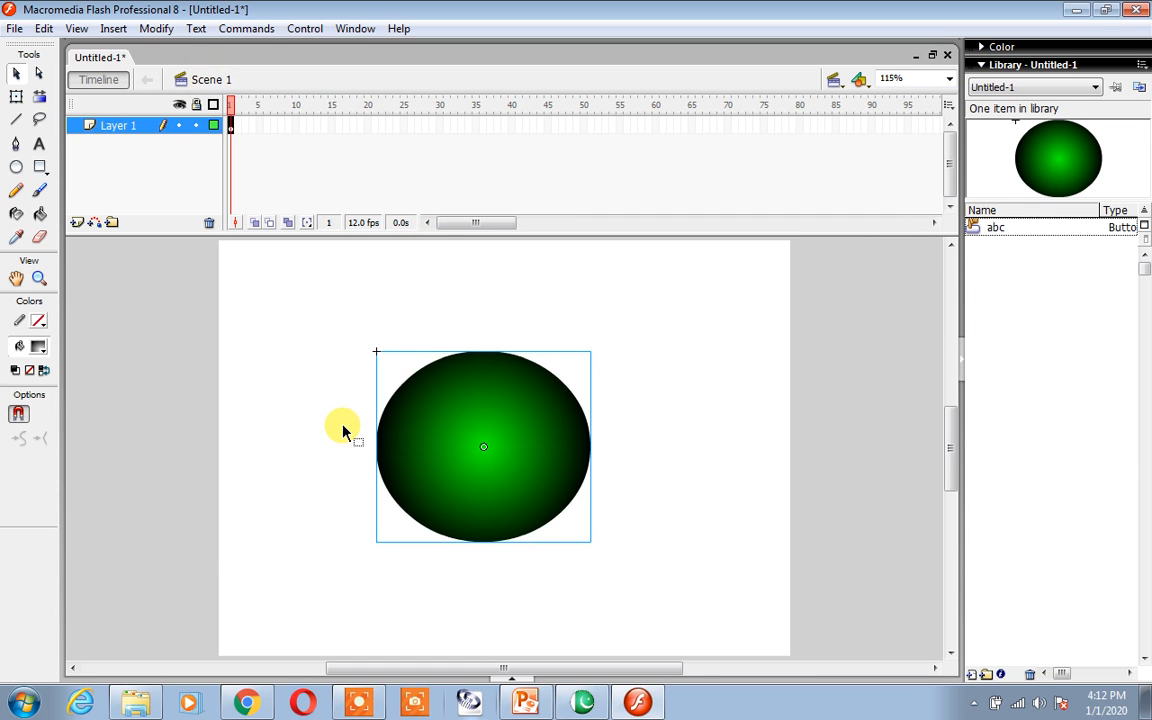
pyautogui.hotkey('ctrl', 'Return')
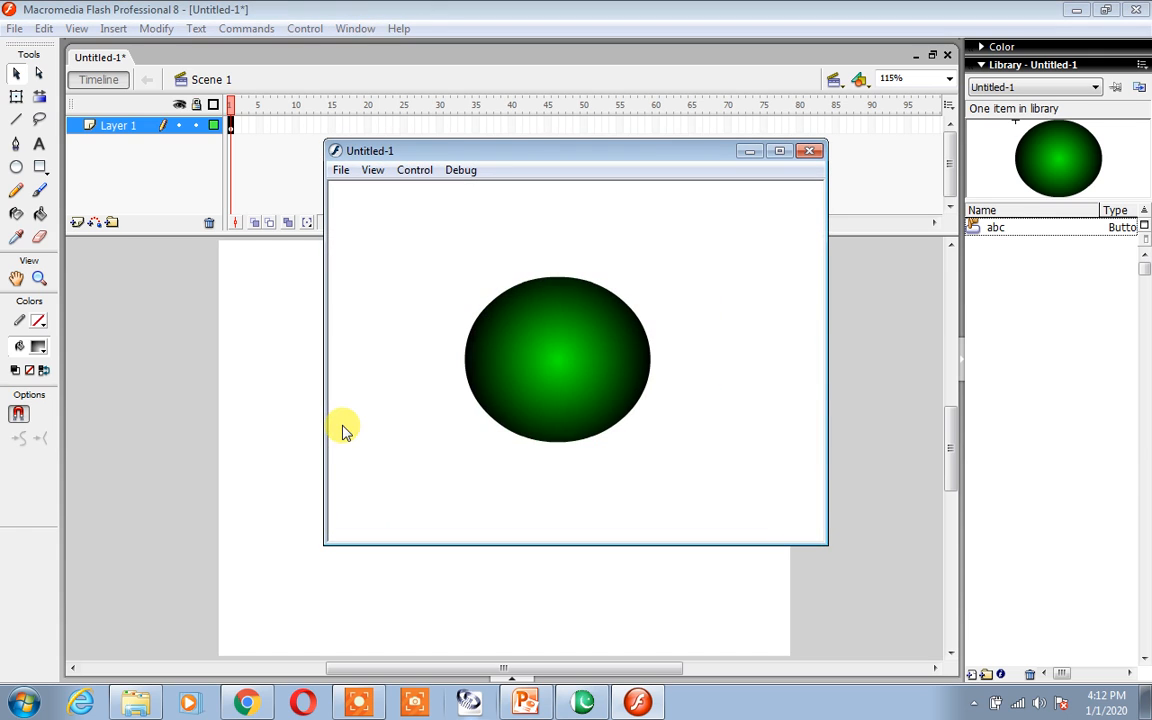
pyautogui.click(592, 335)
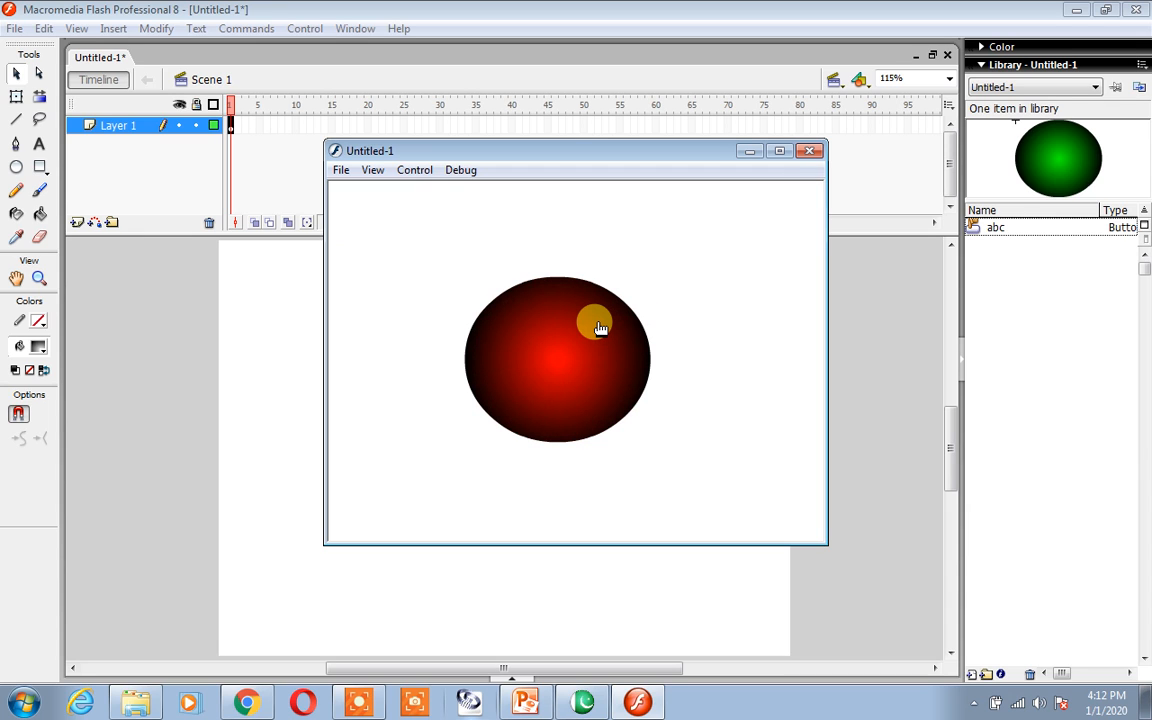
pyautogui.click(599, 328)
pyautogui.click(810, 151)
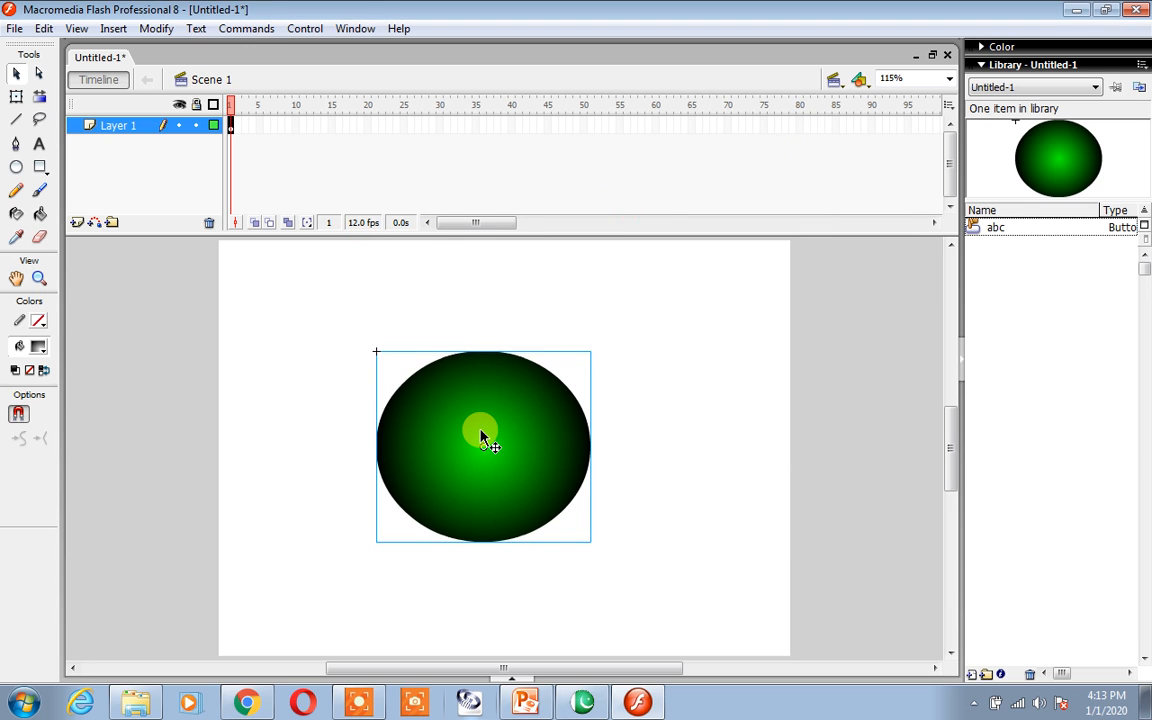
# In the abc button's Hit frame, replace the oval with a narrow rectangle spanning the stage's full height along its left edge.
pyautogui.doubleClick(482, 436)
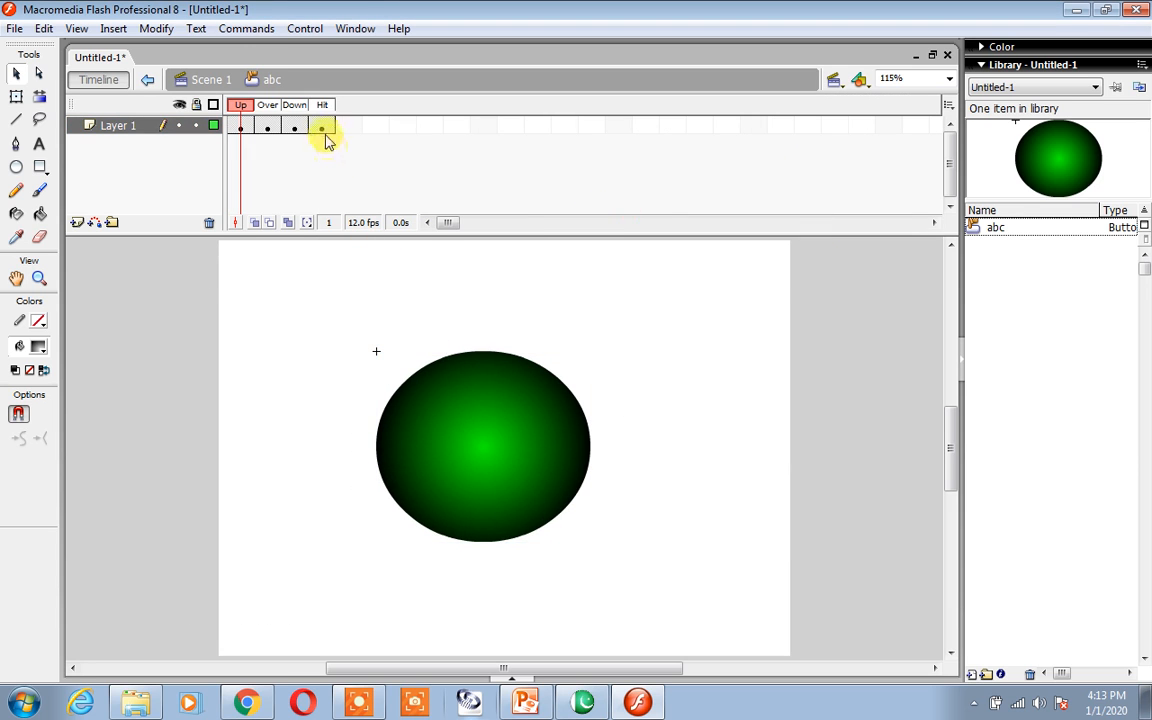
pyautogui.click(323, 128)
pyautogui.press('Delete')
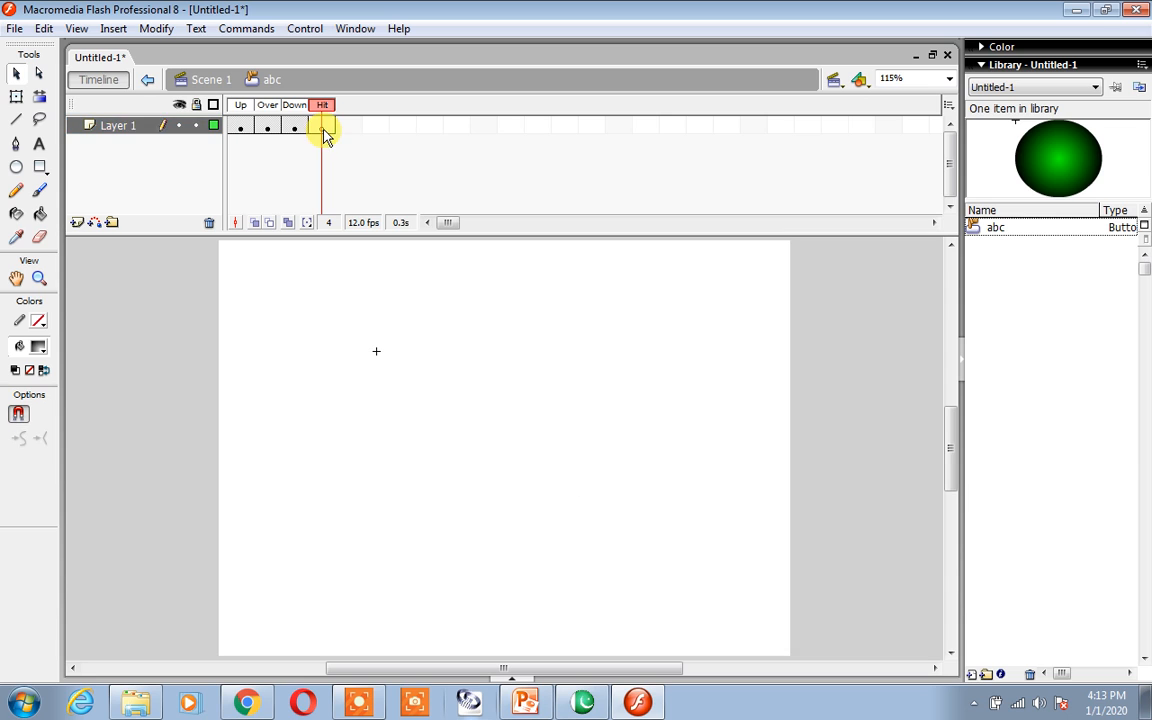
pyautogui.click(297, 128)
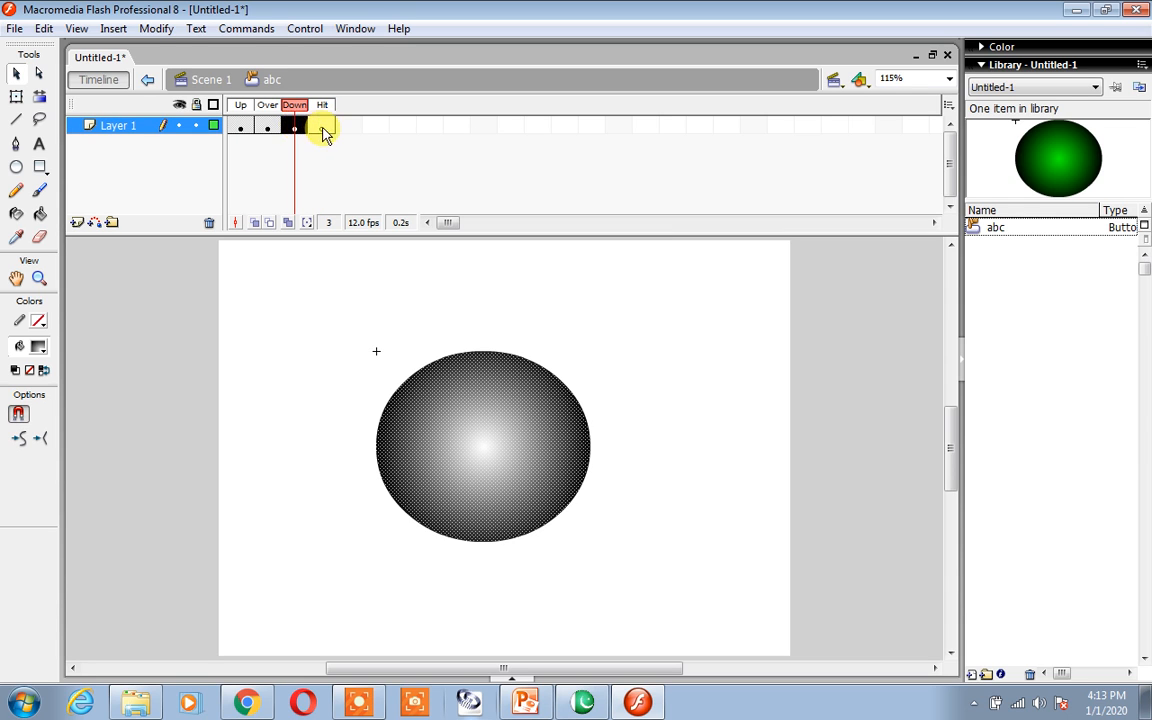
pyautogui.click(324, 128)
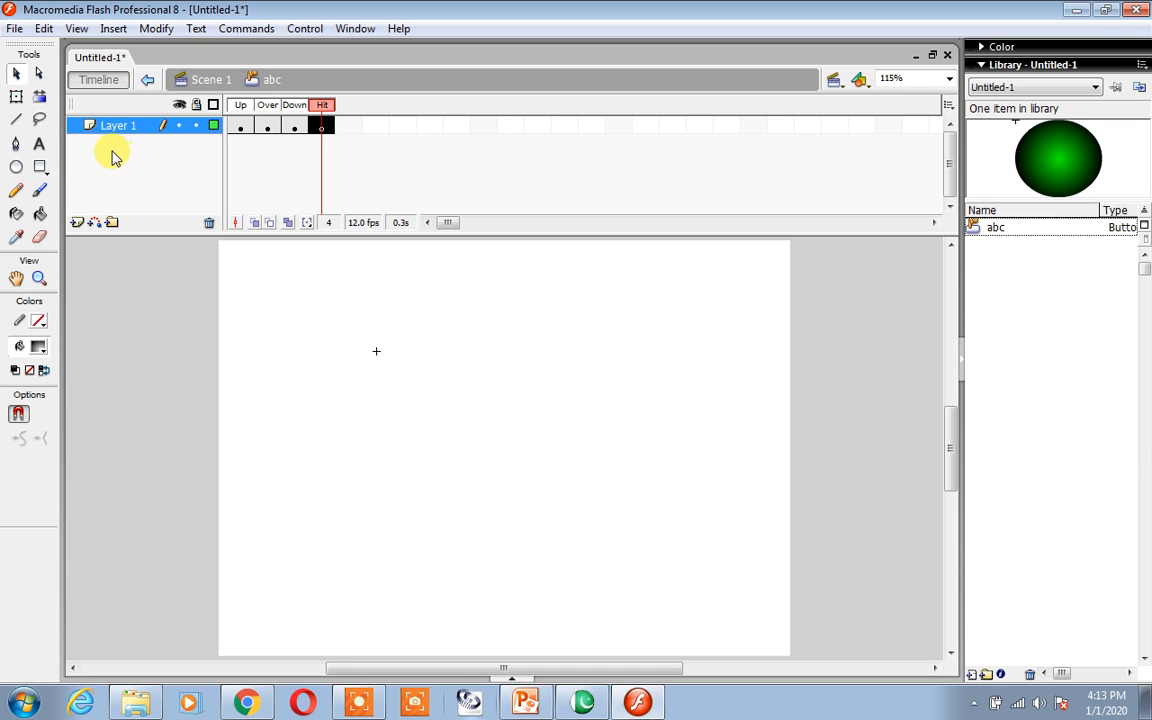
pyautogui.click(40, 169)
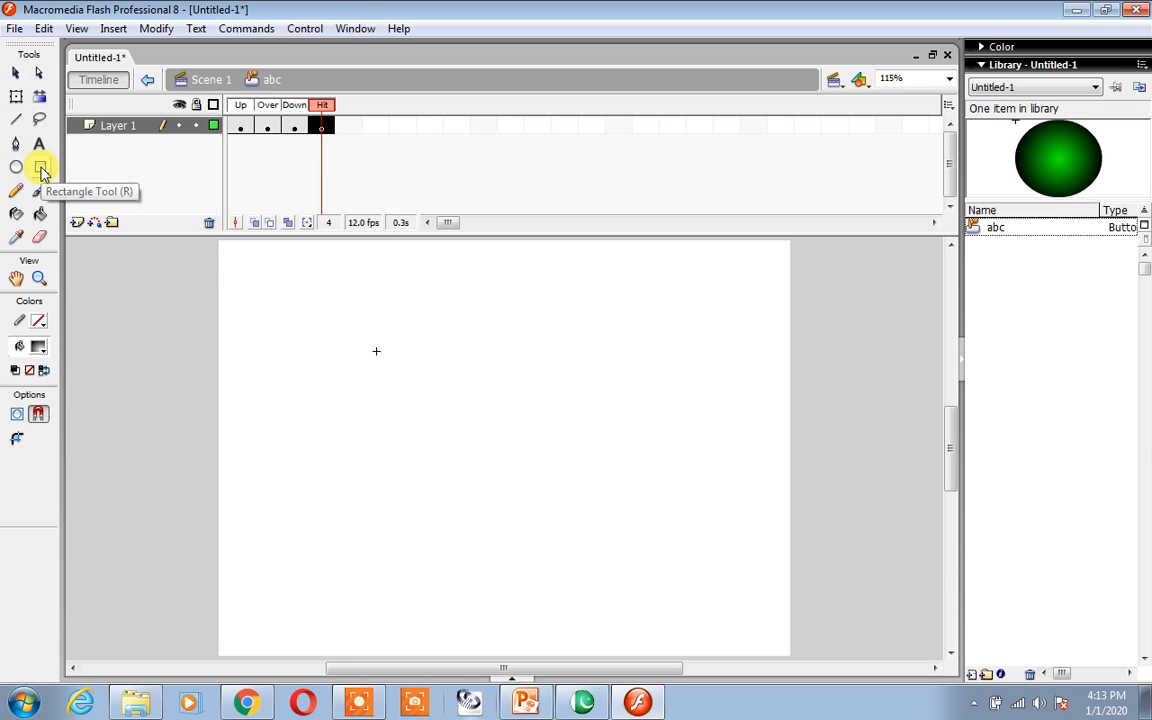
pyautogui.moveTo(218, 241); pyautogui.dragTo(257, 658)
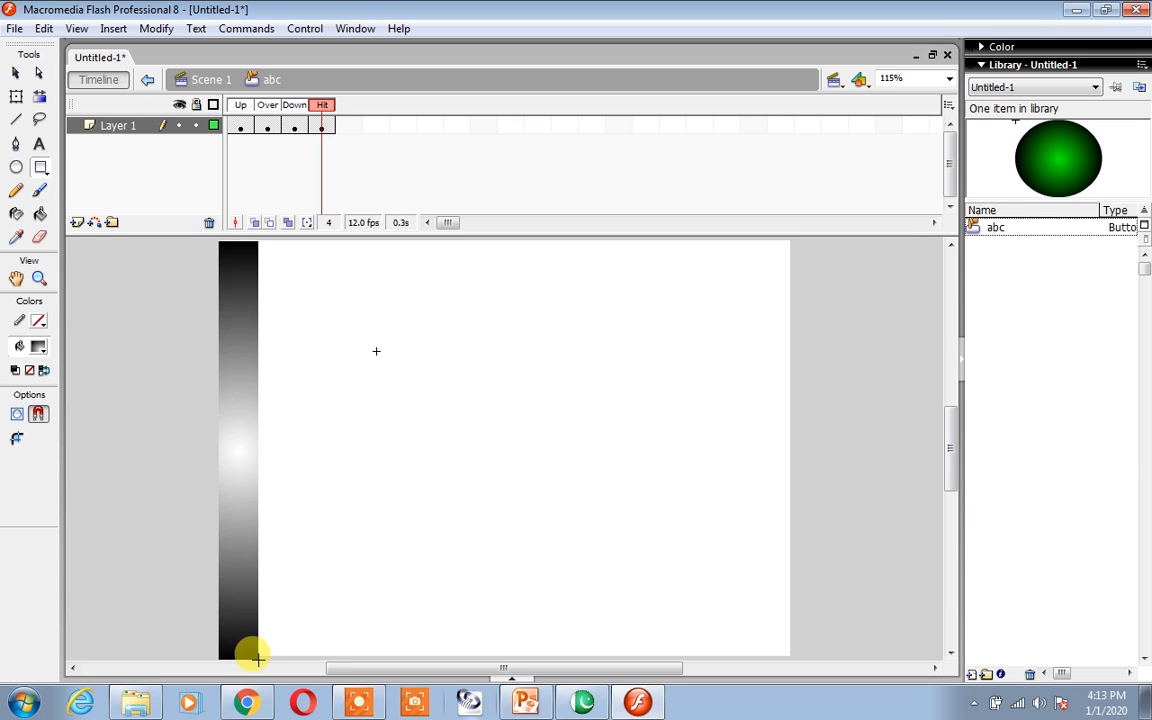
# Return to Scene 1, test the movie to try the new rectangular hit area, and close the preview.
pyautogui.click(206, 84)
pyautogui.hotkey('ctrl', 'Return')
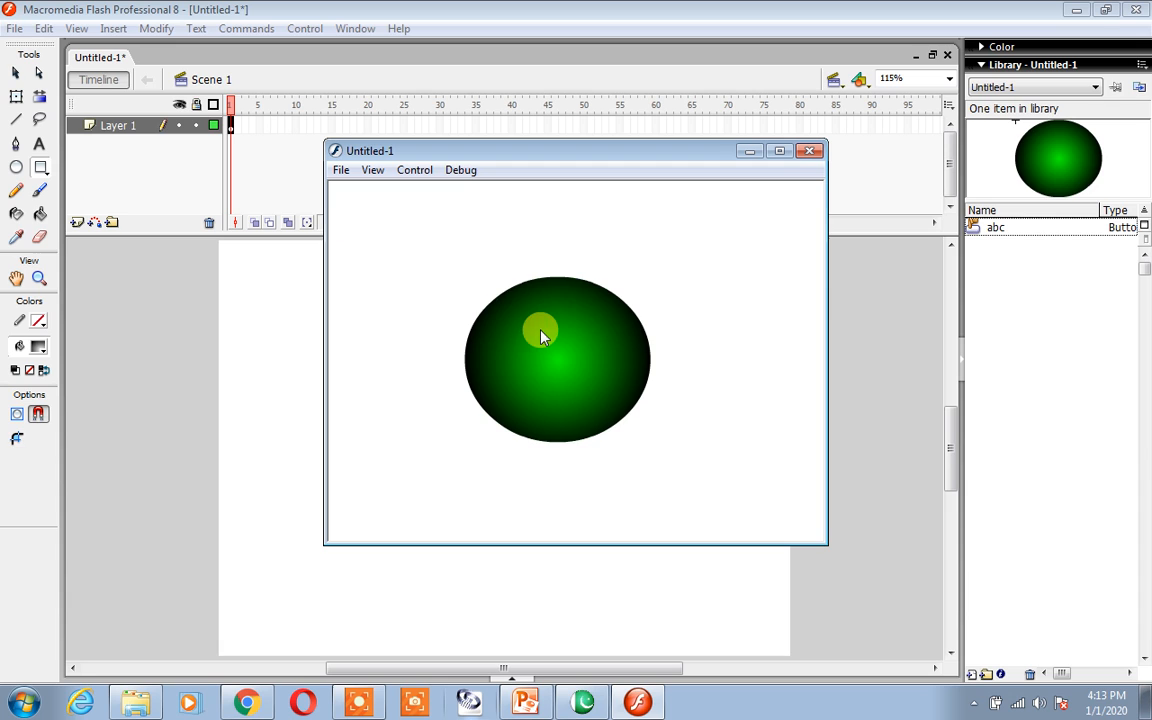
pyautogui.click(358, 257)
pyautogui.click(816, 151)
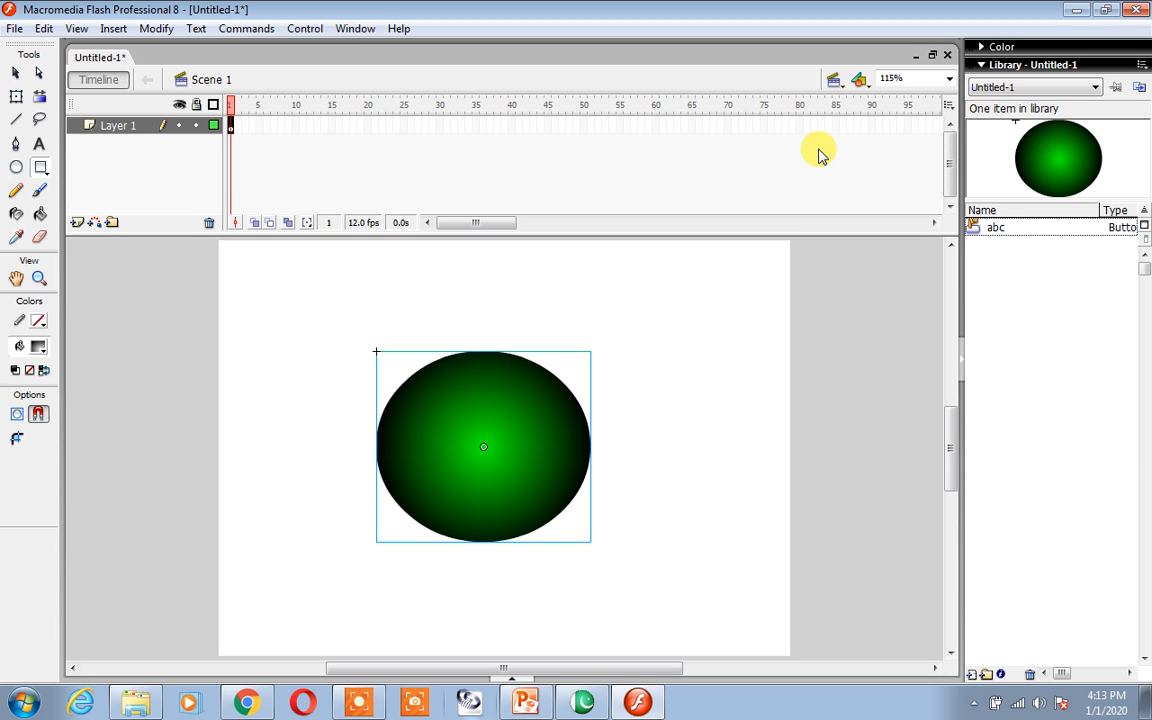